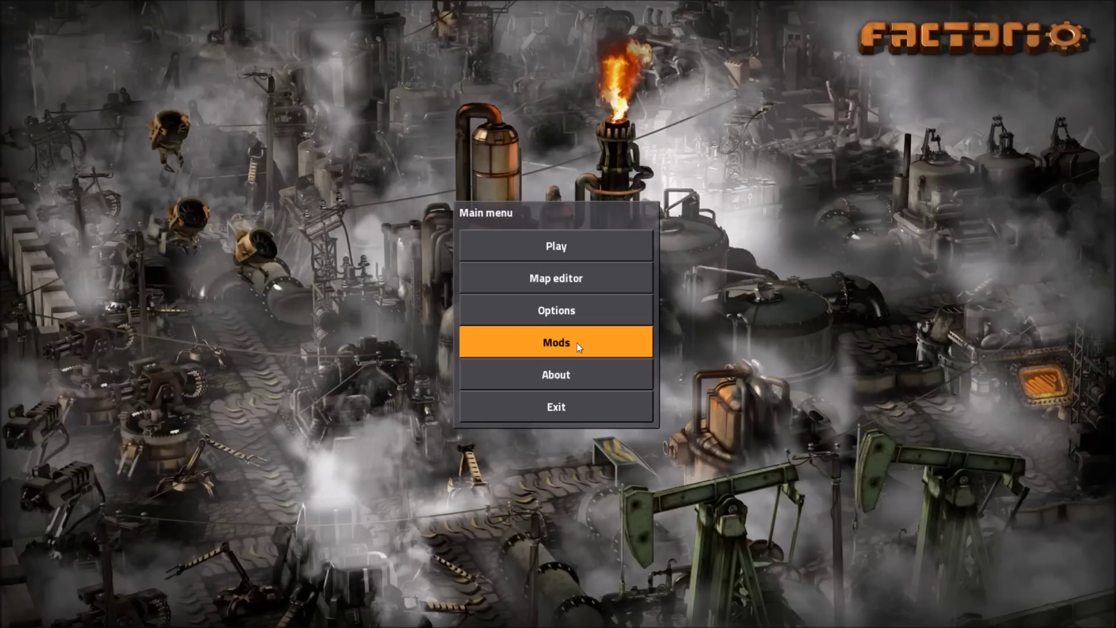
- View the Blueprint String mod's details in the installed mods list and exit the game
left_click(577, 344)
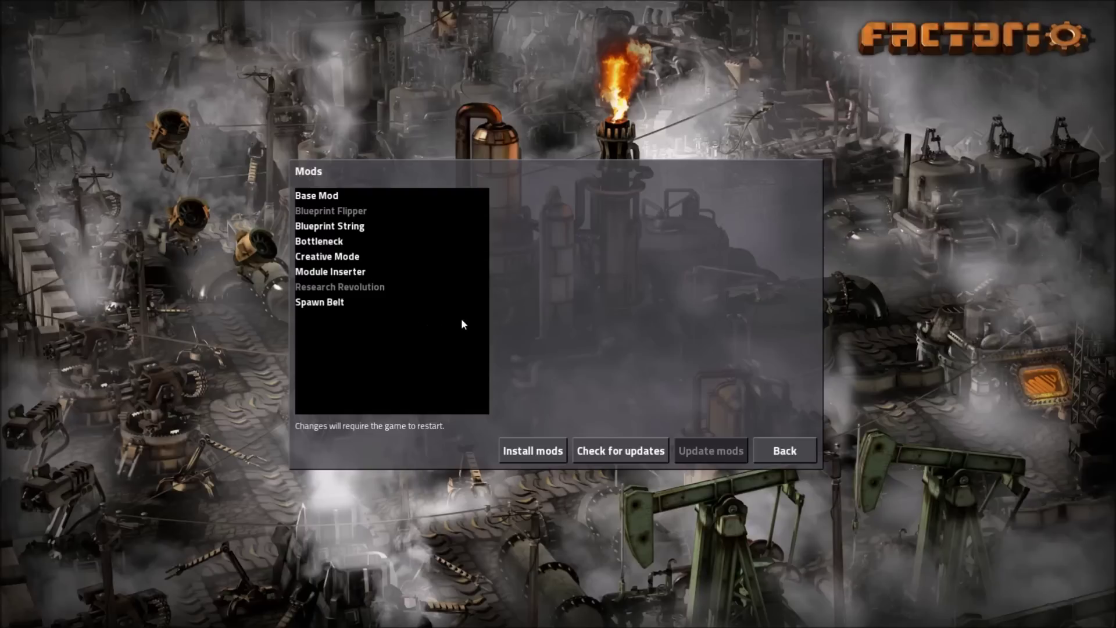
left_click(381, 212)
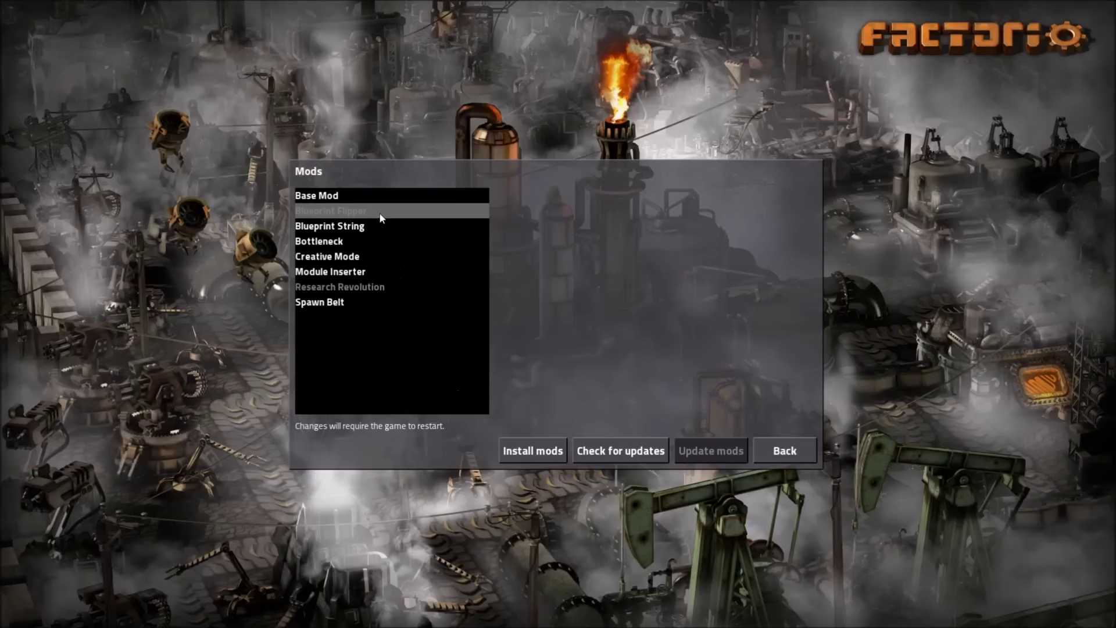
left_click(379, 230)
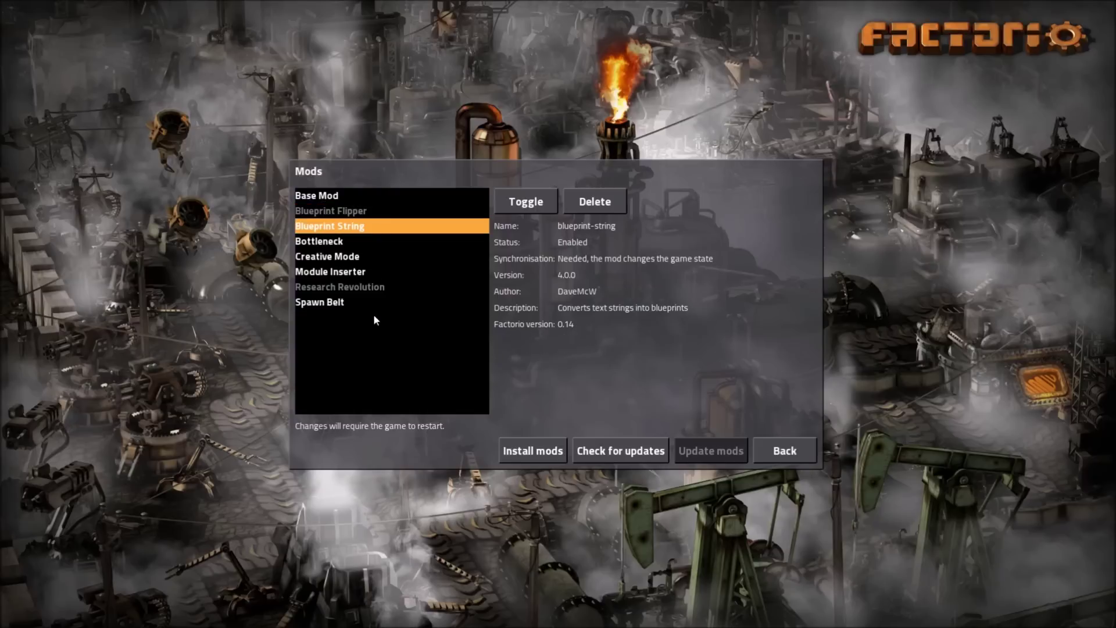
left_click(785, 453)
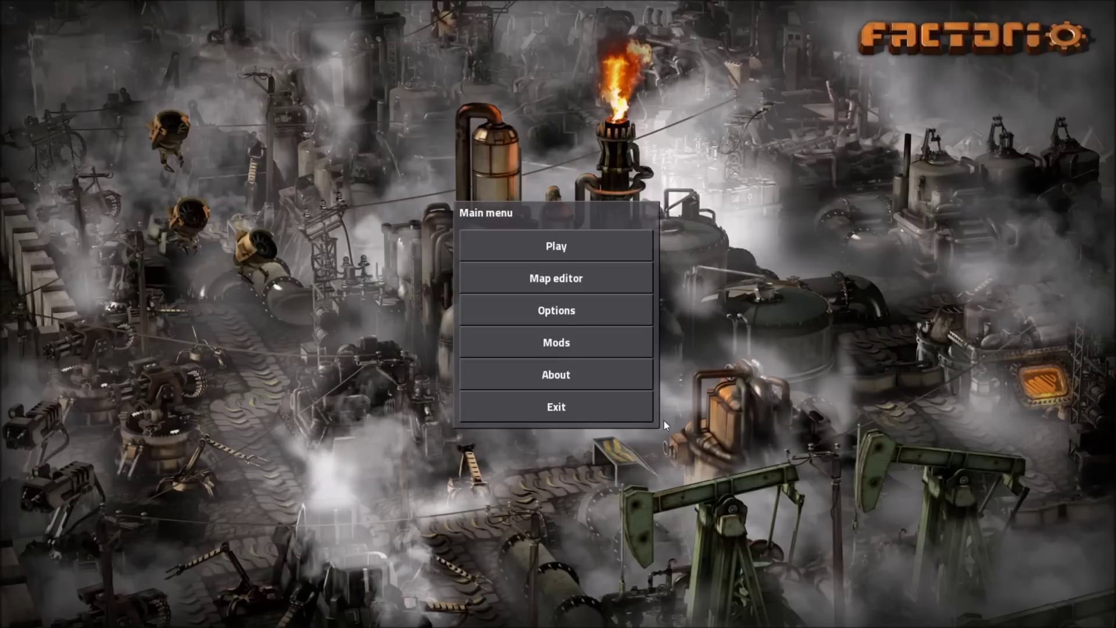
left_click(580, 406)
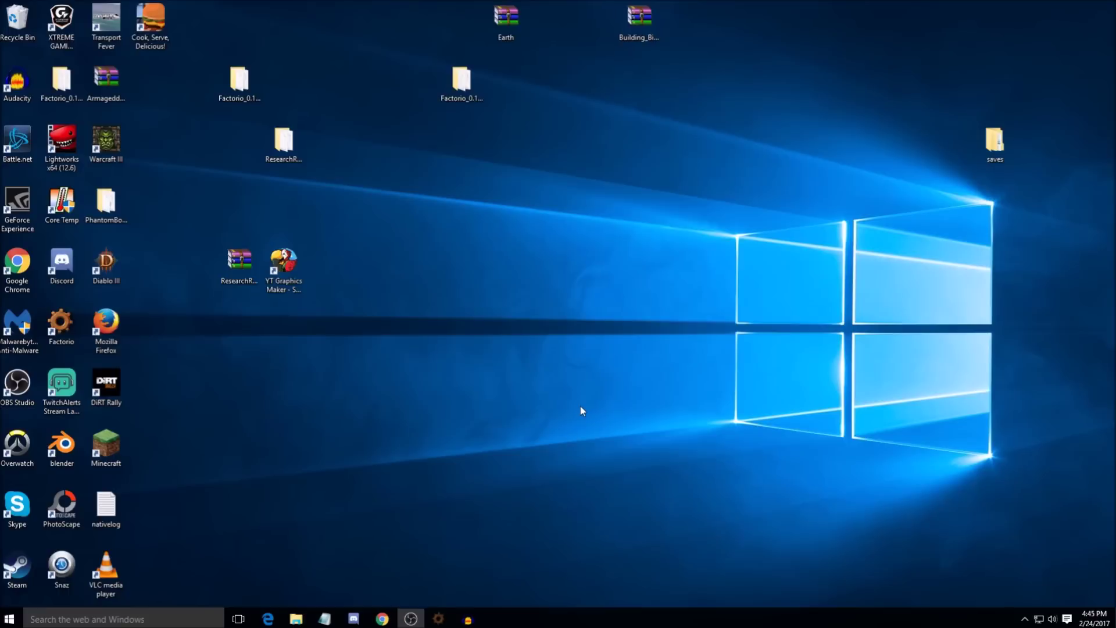
- Switch to the Factorio Mods page in Chrome, maximize its window and look through the recently updated mods
mouse_move(380, 616)
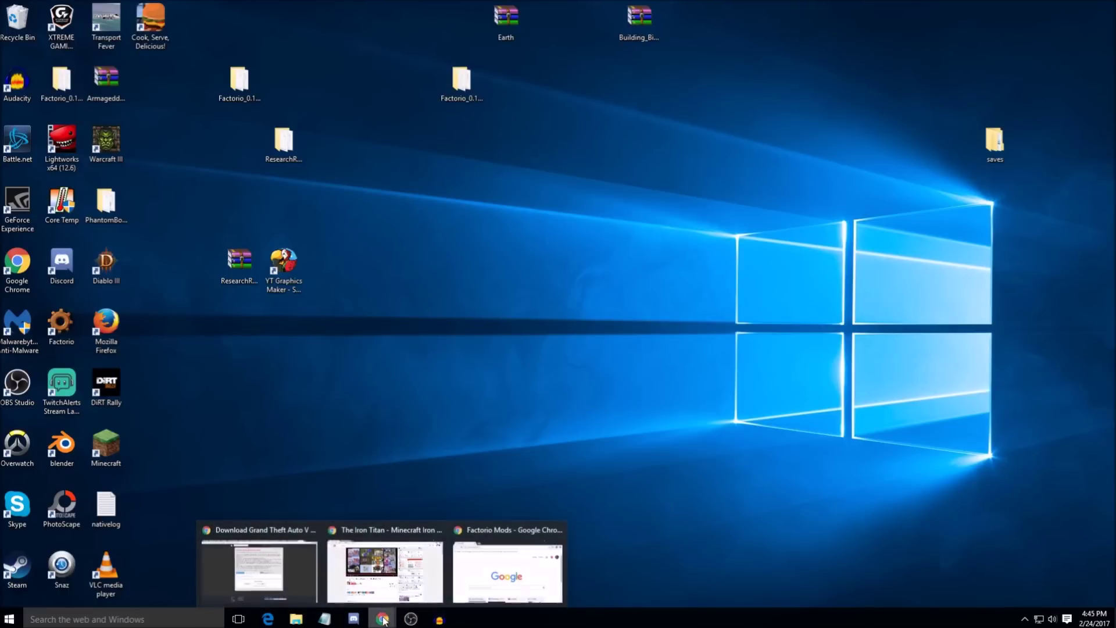
left_click(516, 535)
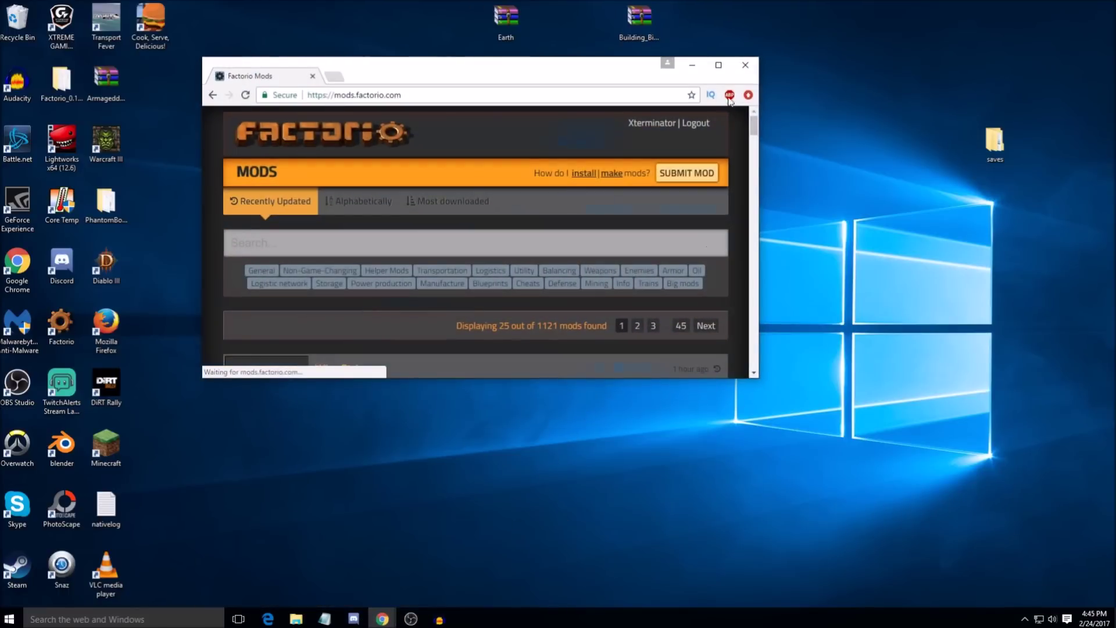
left_click(718, 65)
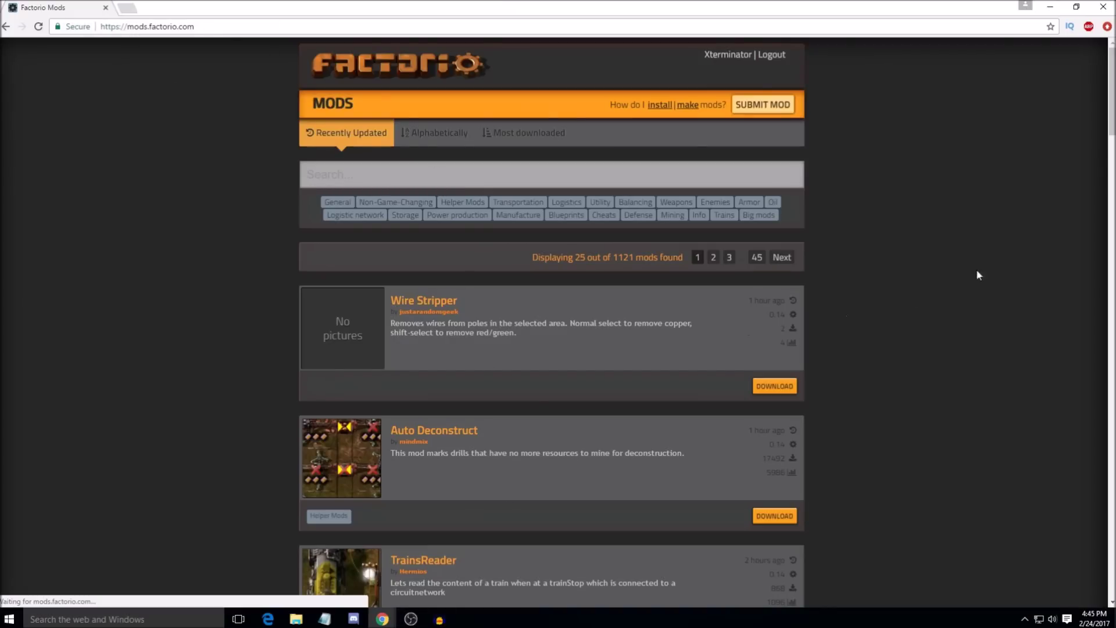
scroll(474, 372, "down", 15)
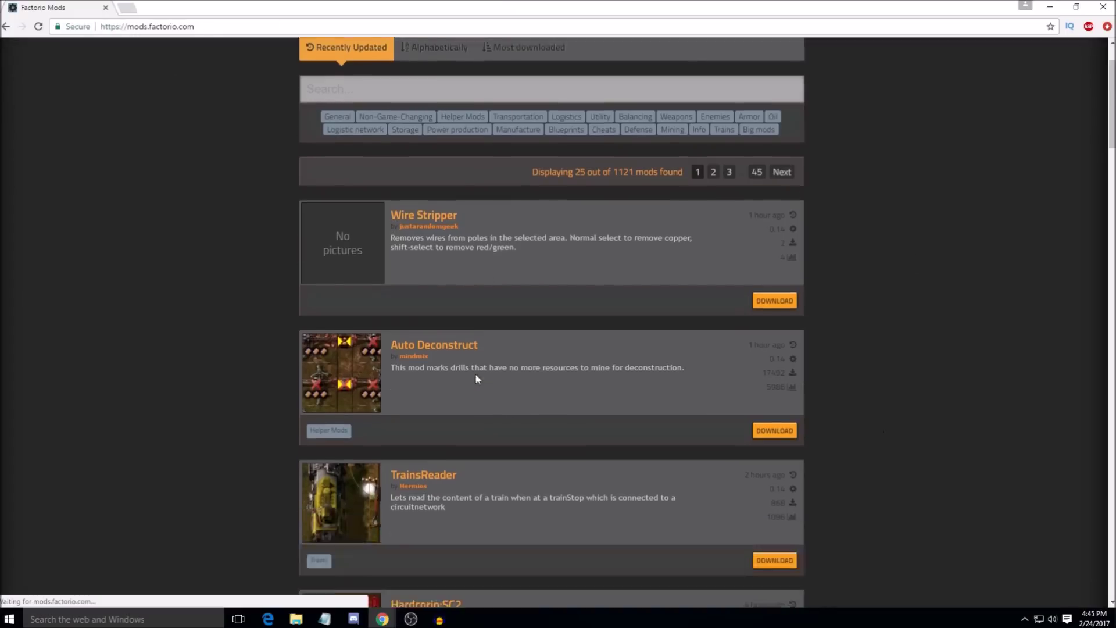
scroll(501, 364, "up", 20)
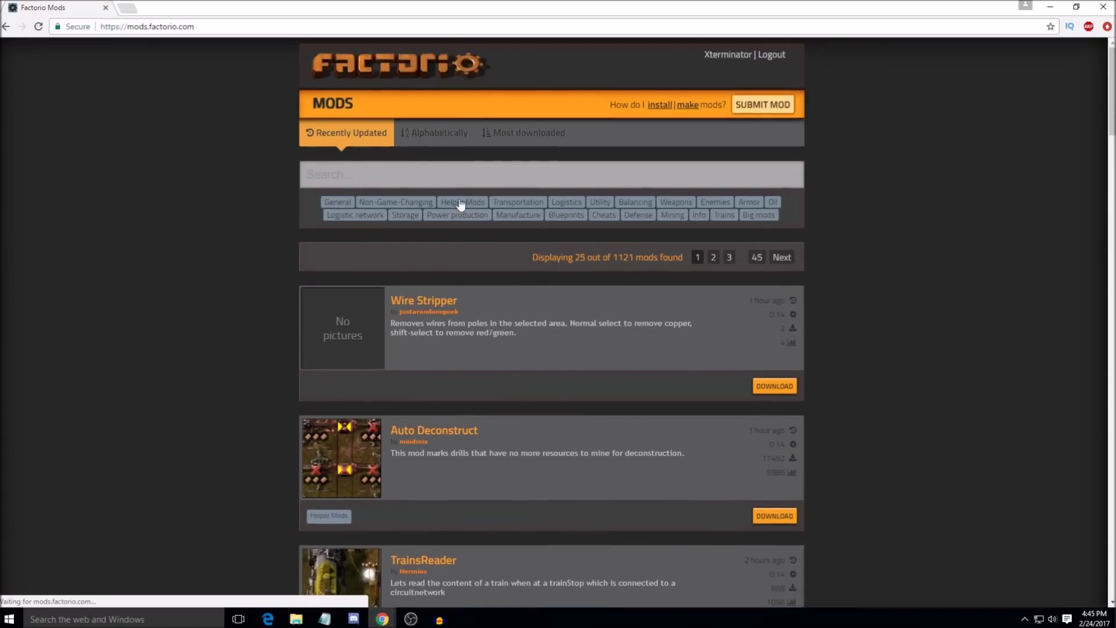
scroll(552, 358, "down", 4)
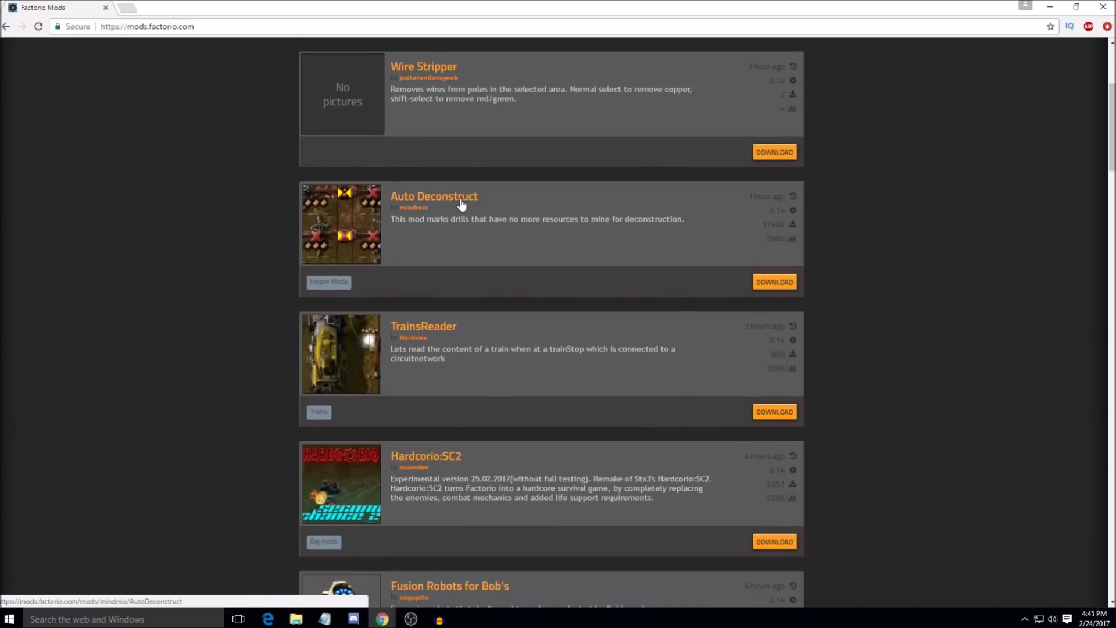
- View the Auto Deconstruct mod's page with its downloadable versions and minimize the browser
left_click(452, 199)
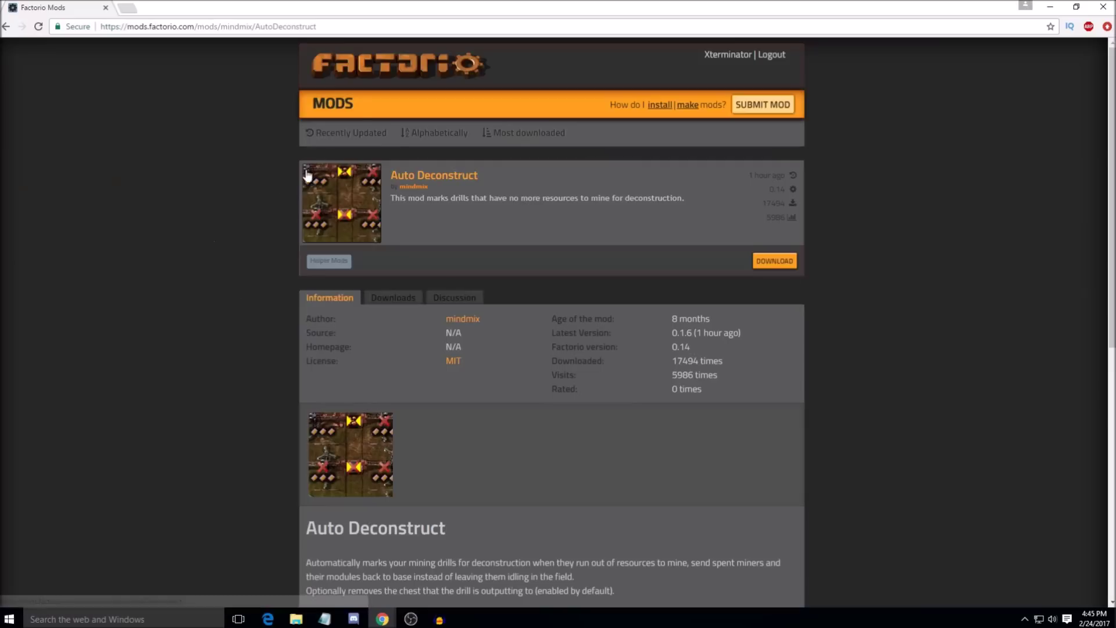
left_click(393, 299)
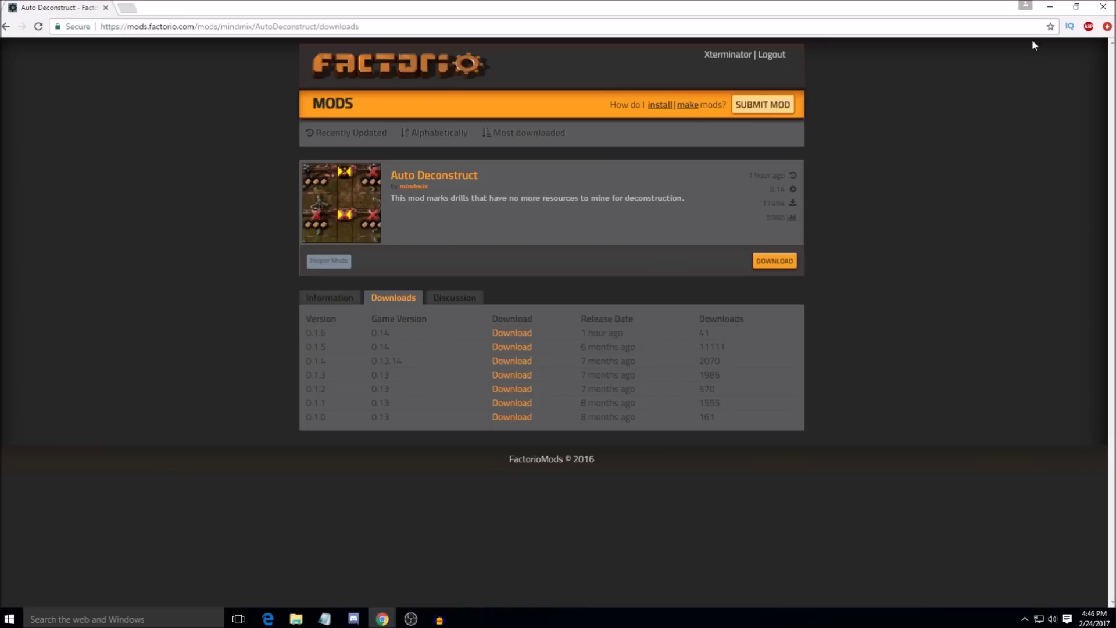
left_click(1051, 8)
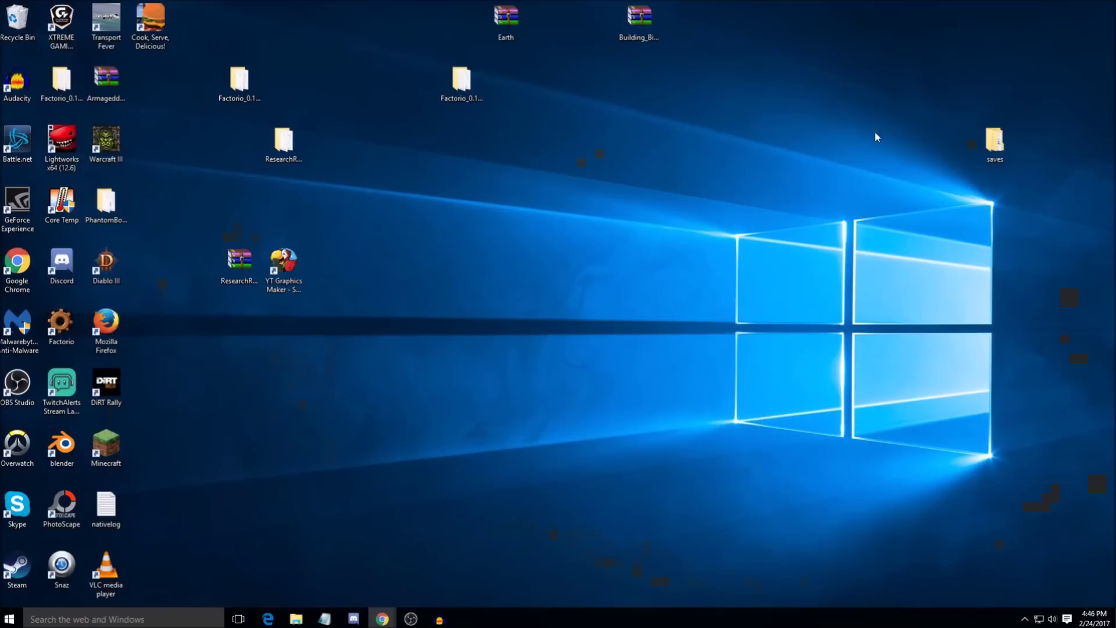
- Find the Mods folder inside the Factorio folder under %appdata%, view its contents and close the window
left_click(157, 619)
type("%appdata%")
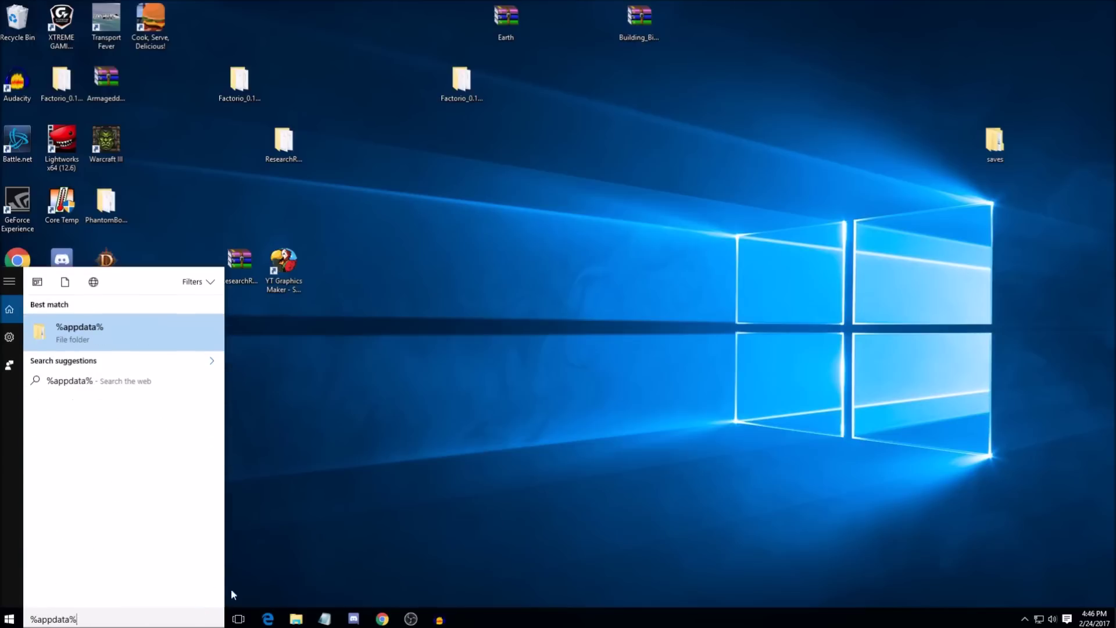
left_click(116, 331)
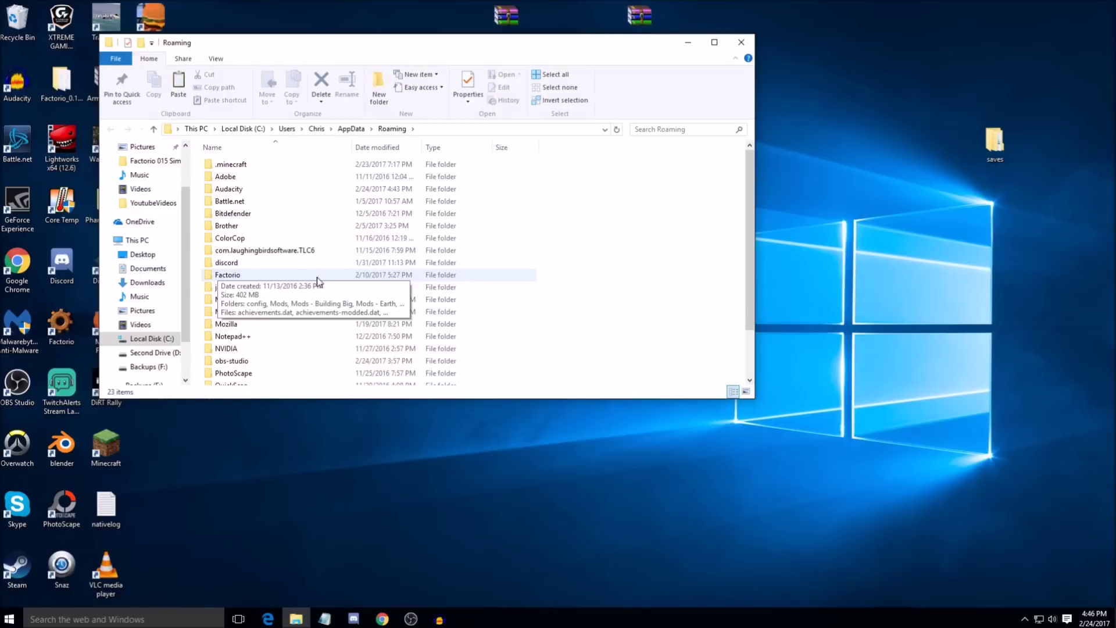
double_click(237, 280)
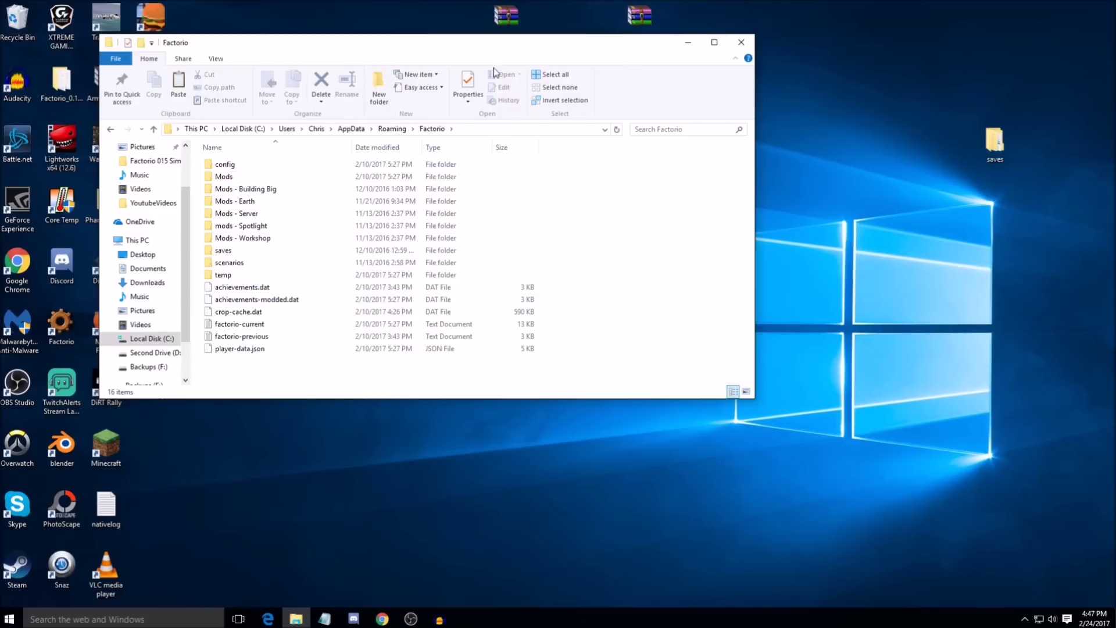
double_click(234, 184)
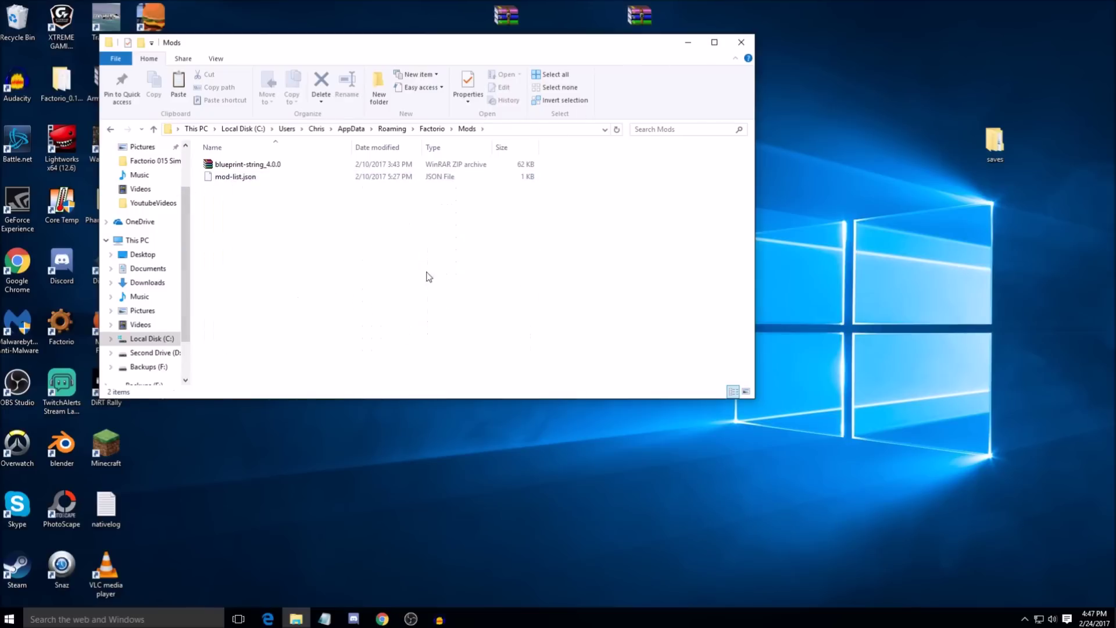
left_click(111, 129)
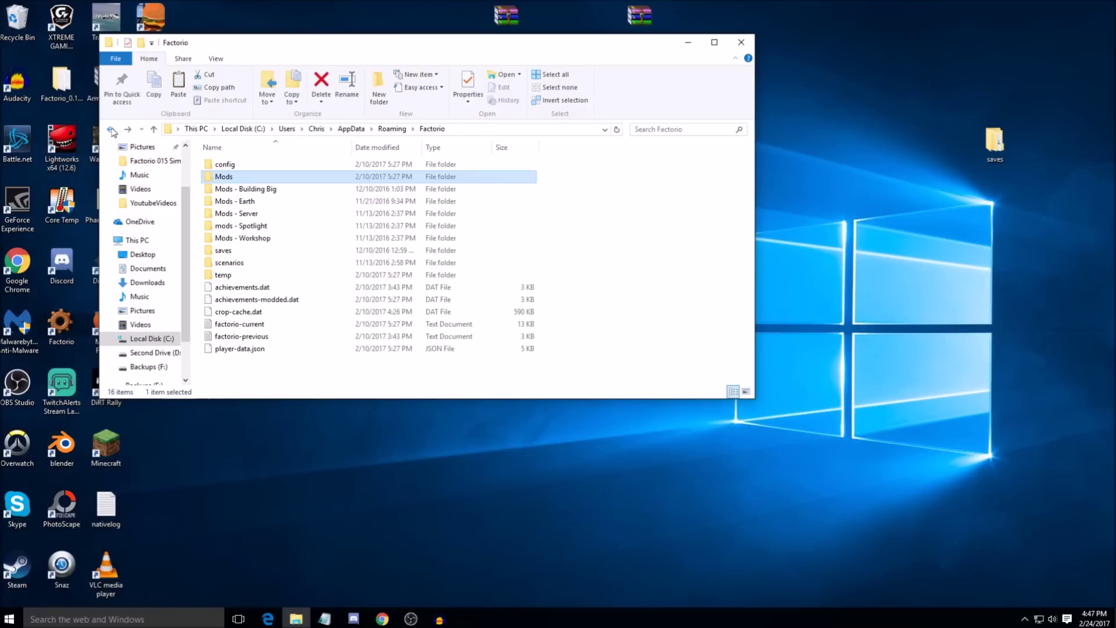
left_click(742, 50)
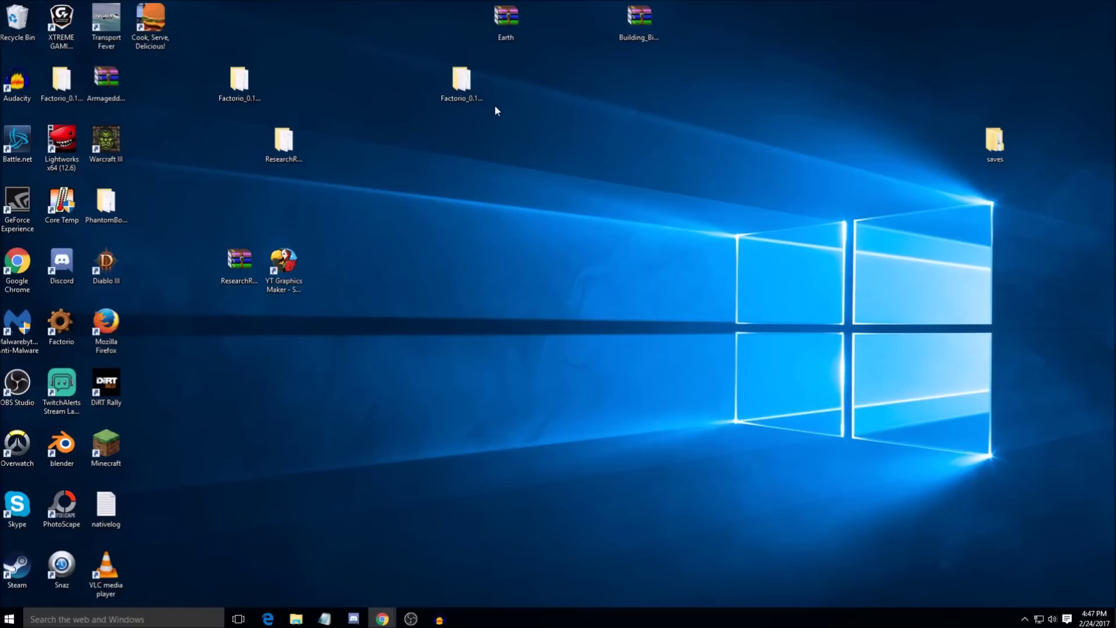
- Open the Factorio_0.14.21 folder from the desktop and move its window clear of the folder's icon
left_click(460, 84)
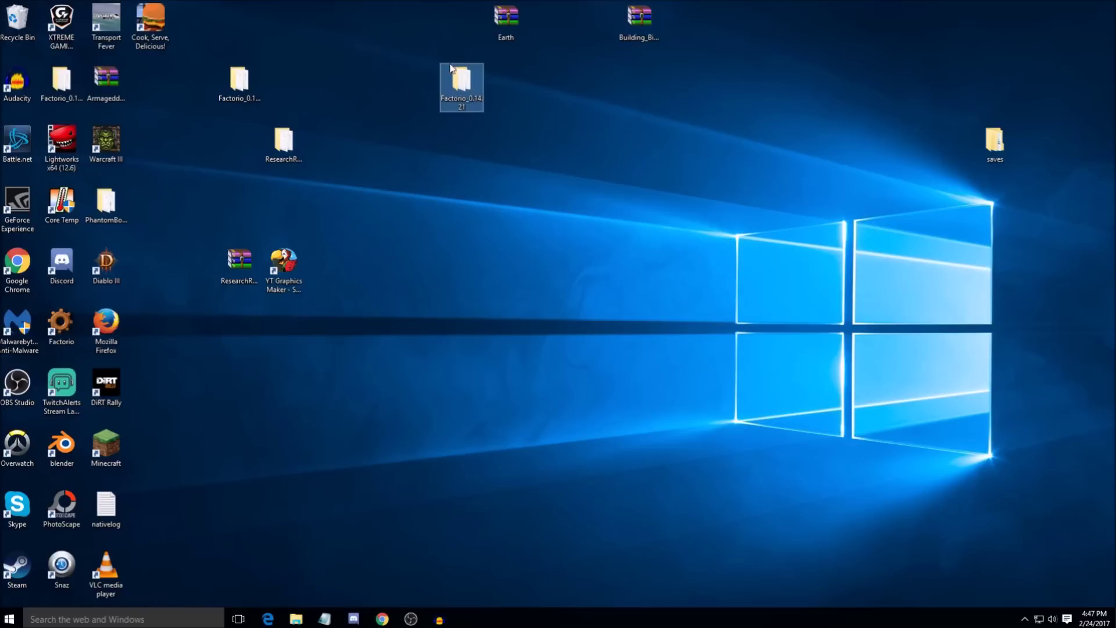
mouse_move(472, 82)
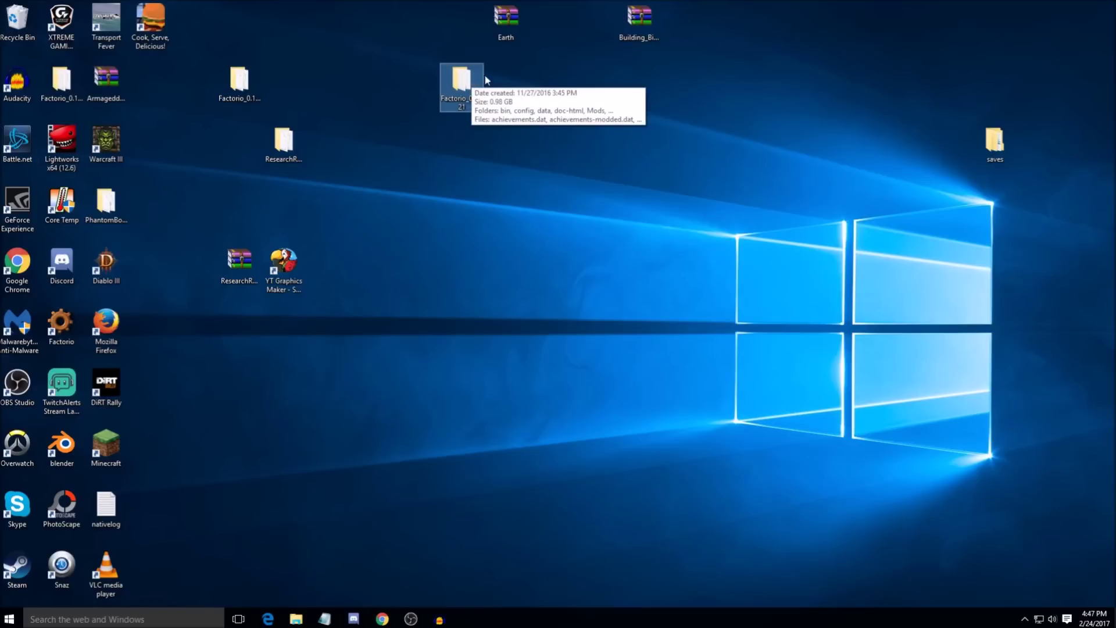
double_click(468, 83)
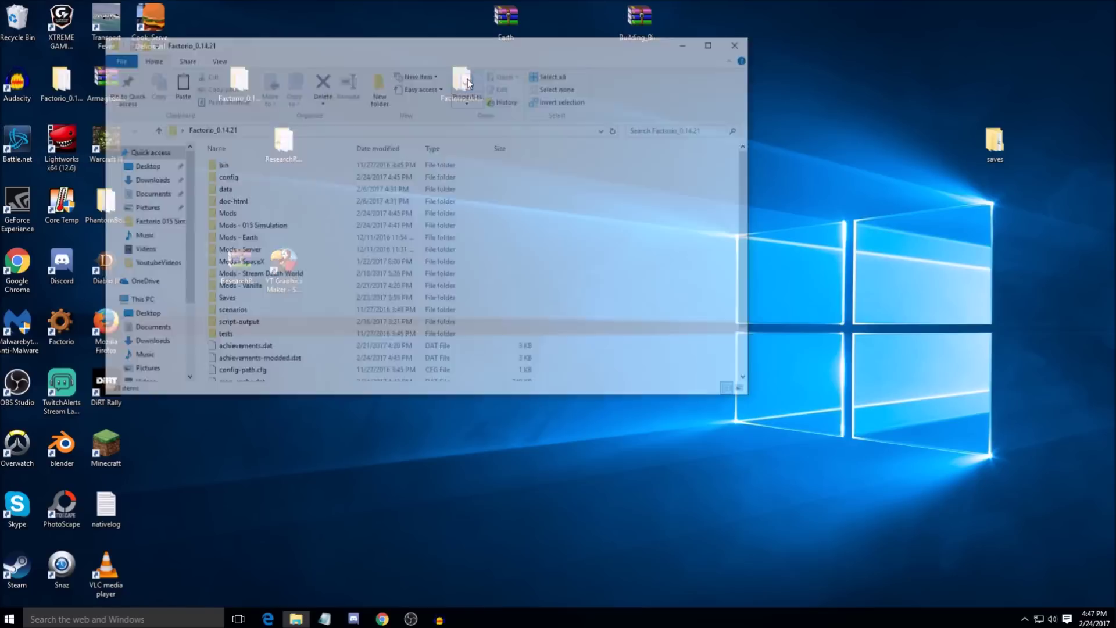
left_click_drag(438, 51, 764, 59)
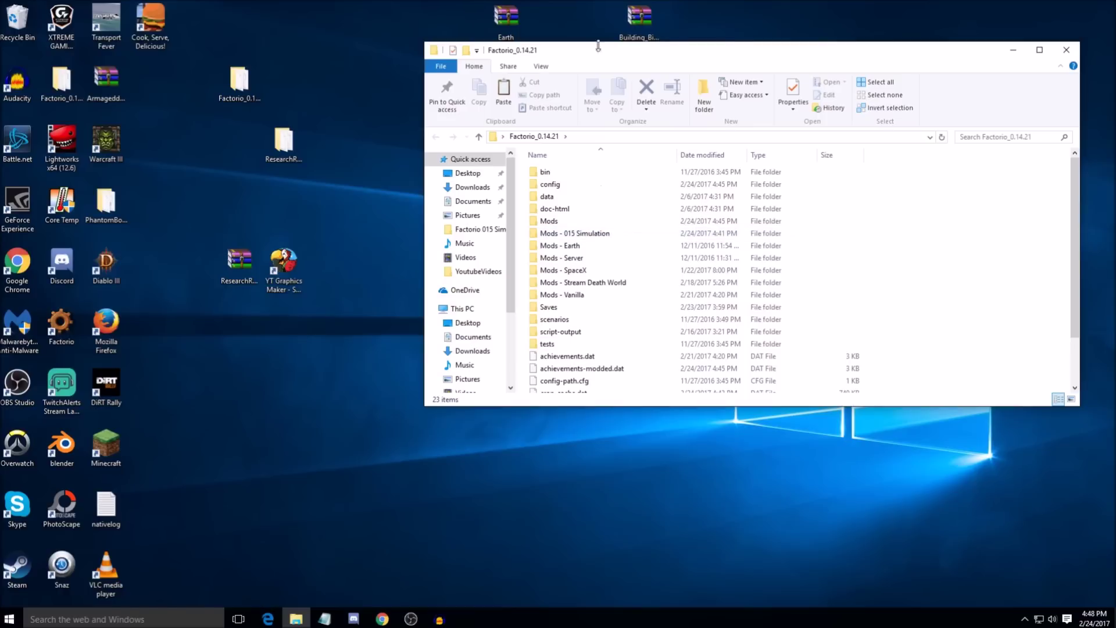
left_click_drag(617, 51, 487, 104)
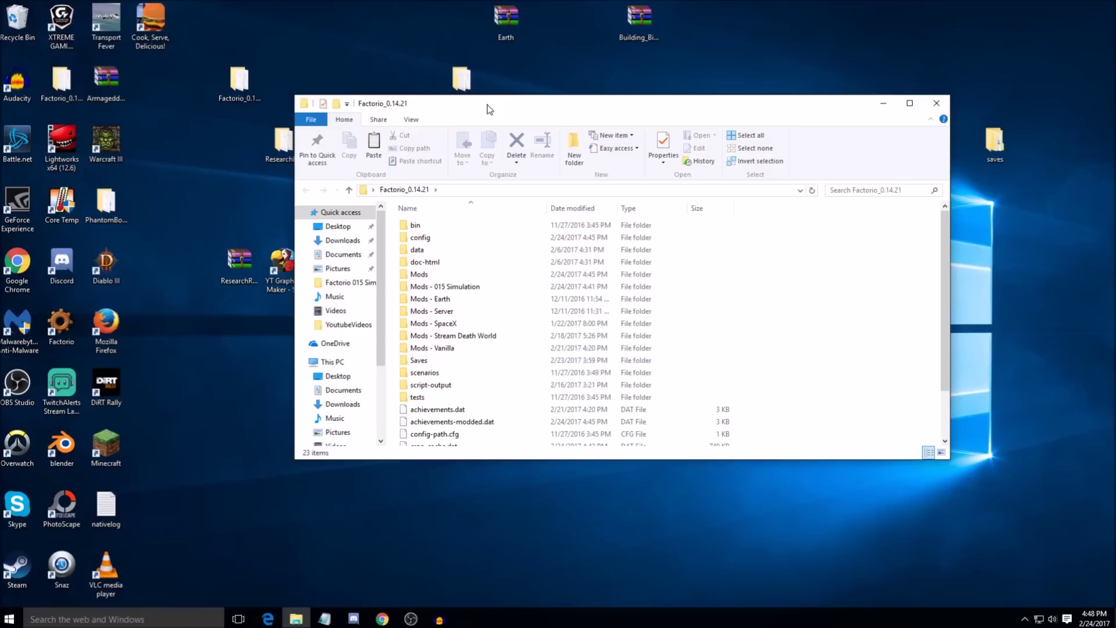
left_click_drag(489, 110, 490, 182)
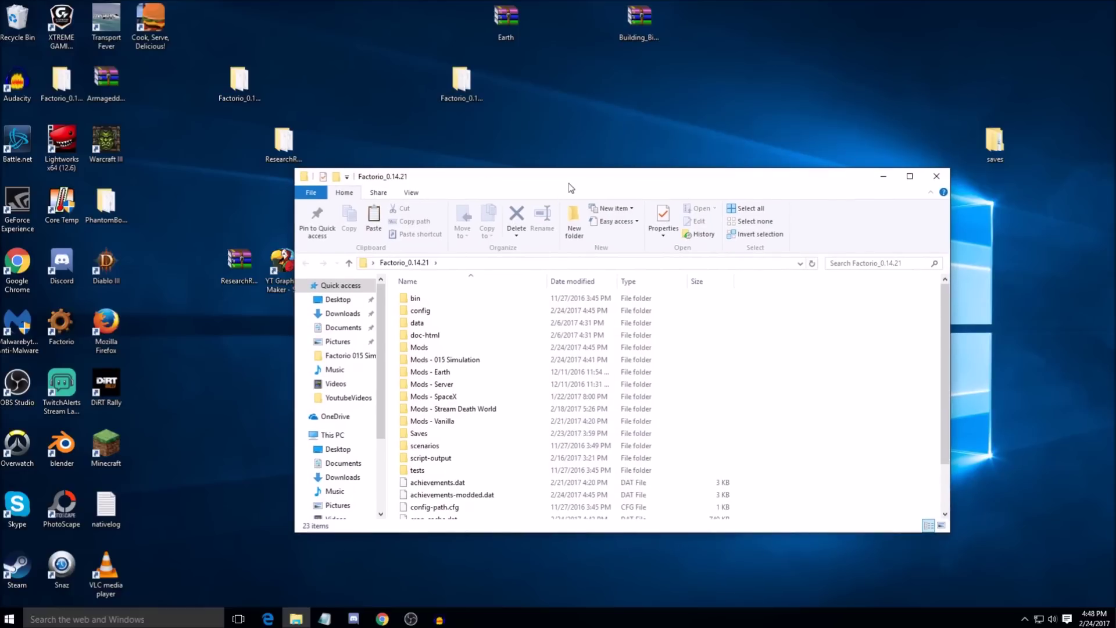
- View the game executable in the bin\x64 subfolder and return to the Factorio_0.14.21 folder
double_click(426, 302)
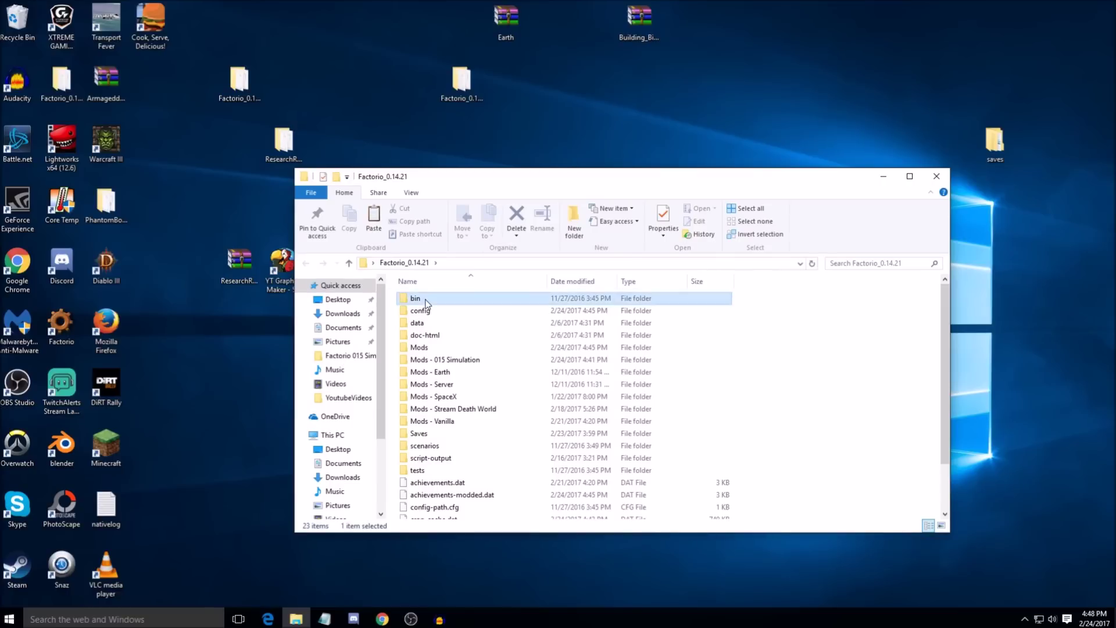
double_click(414, 301)
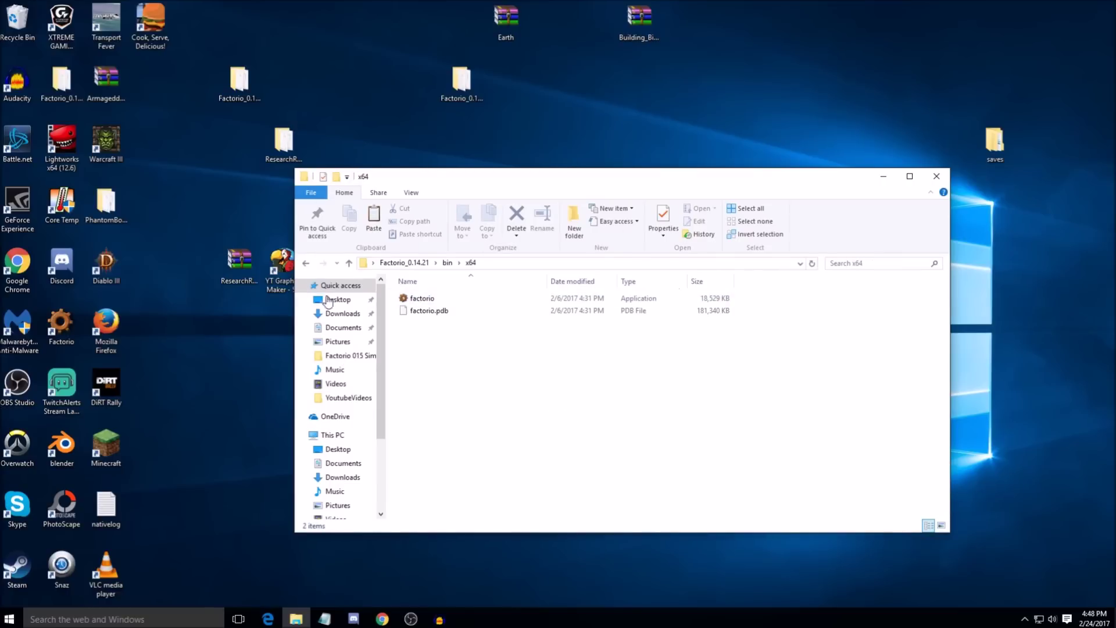
left_click(307, 264)
left_click(306, 264)
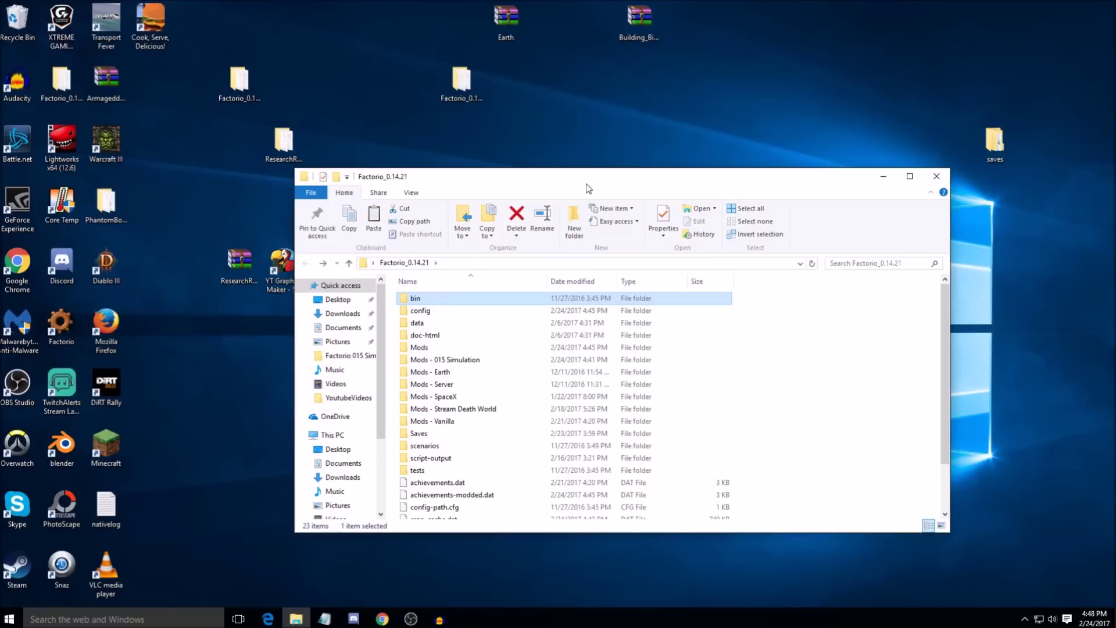
left_click_drag(590, 185, 630, 75)
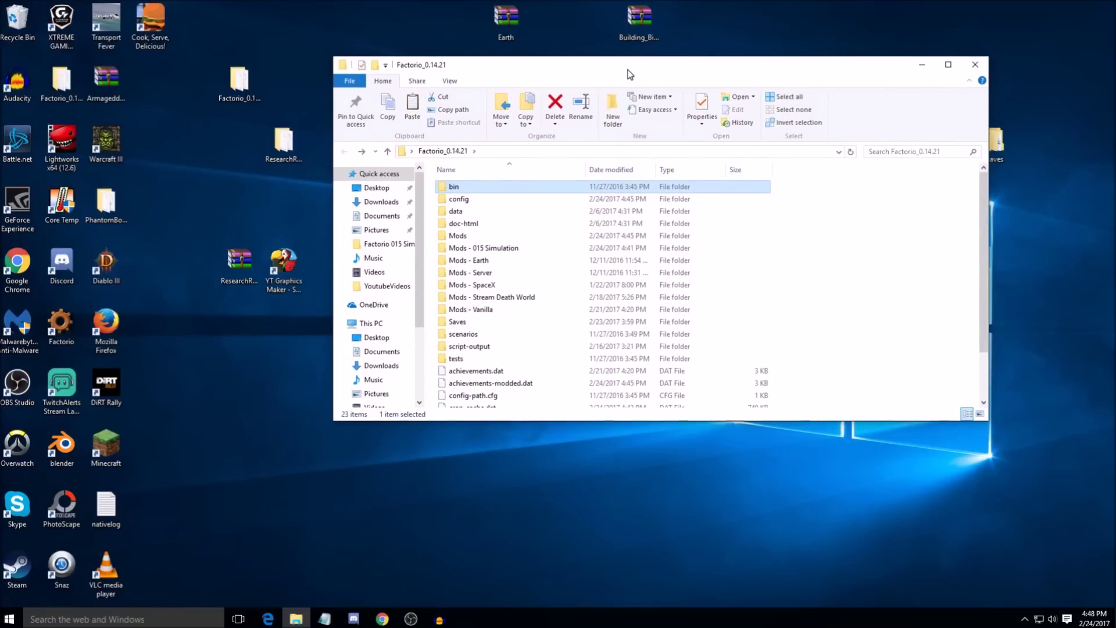
- Look over the separate Mods folders in Factorio_0.14.21 and view the contents of the active Mods folder
left_click(460, 238)
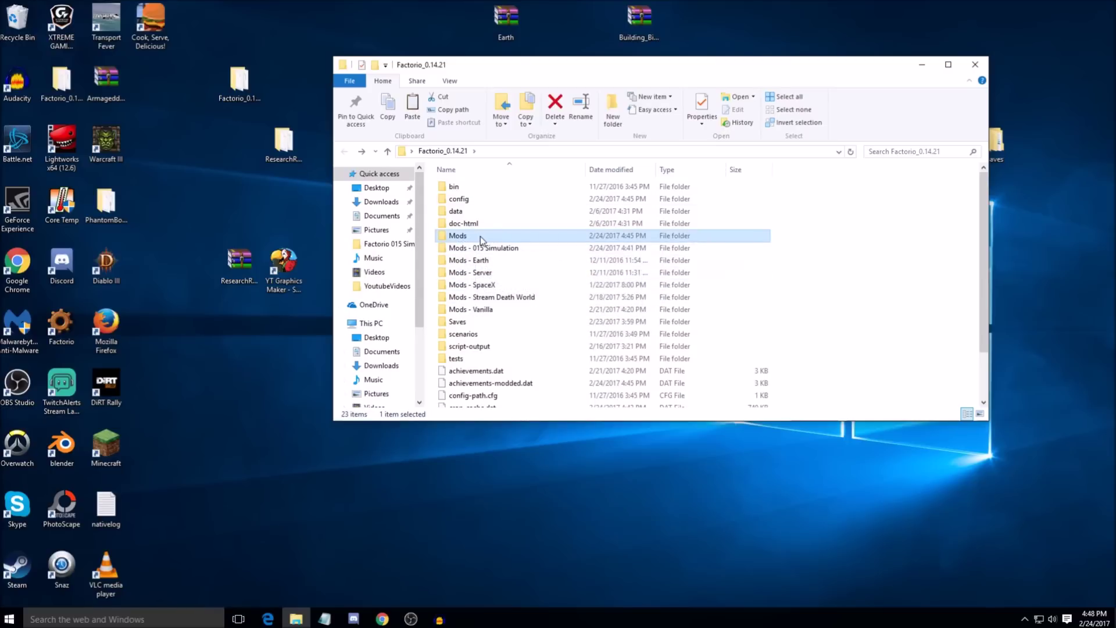
mouse_move(480, 236)
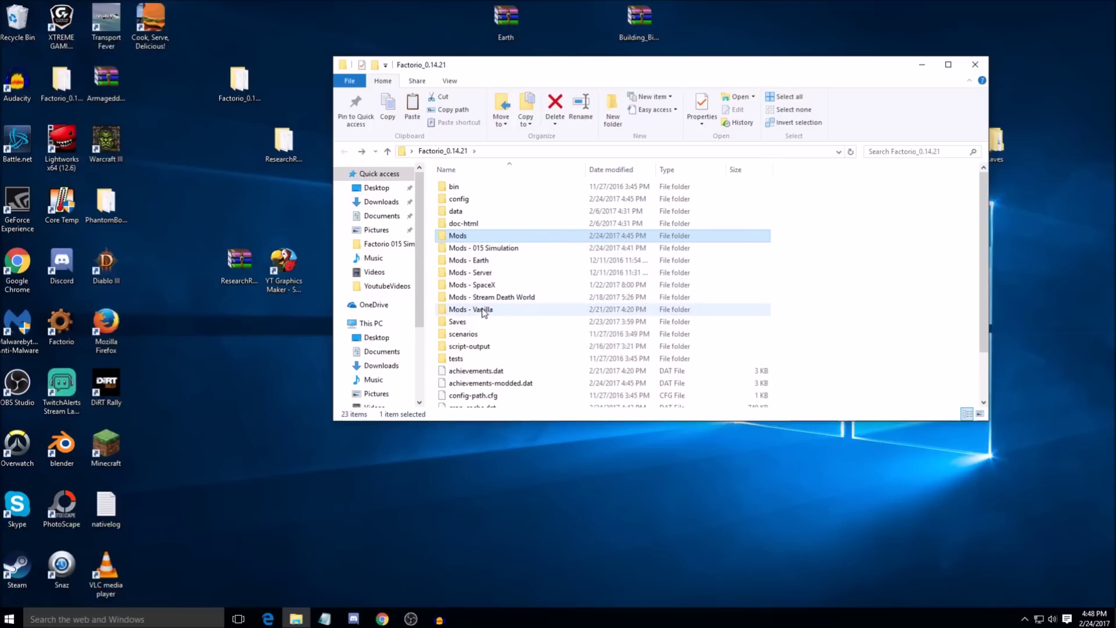
left_click(483, 310)
left_click(483, 260)
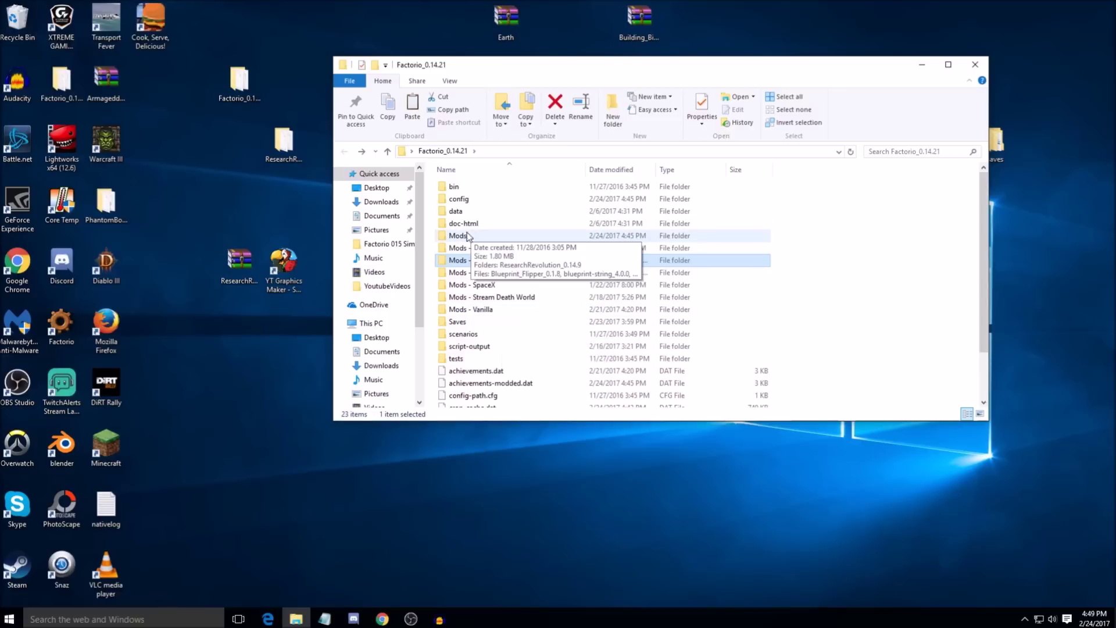
double_click(457, 235)
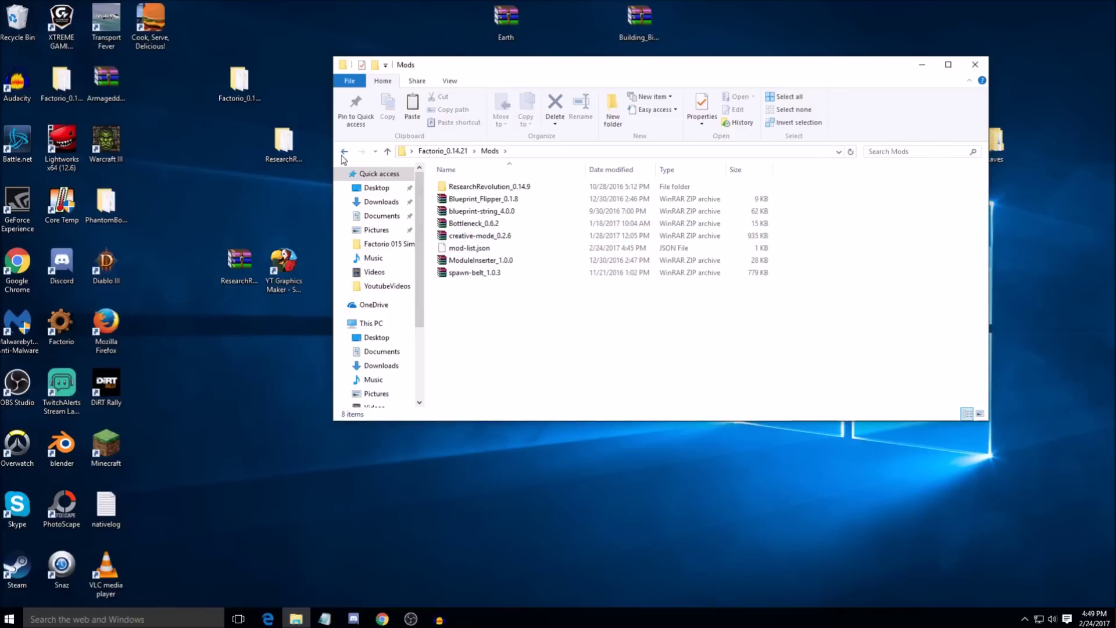
left_click(344, 151)
- Rename the active Mods folder in Factorio_0.14.21 as "Mods - Workshop"
right_click(476, 236)
left_click(520, 531)
left_click(473, 238)
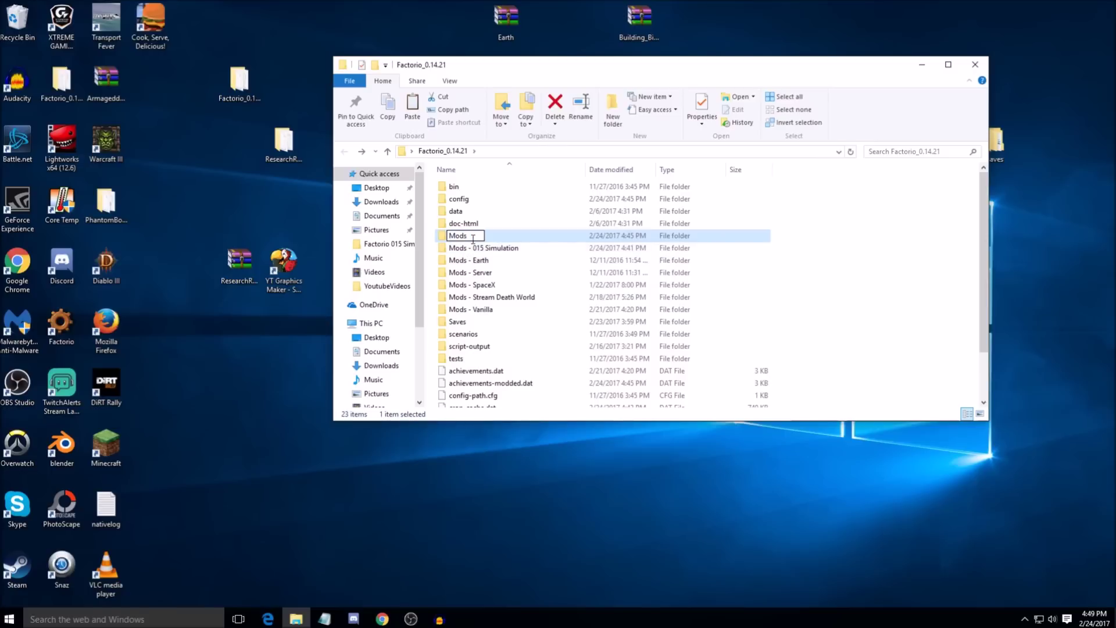
type("-")
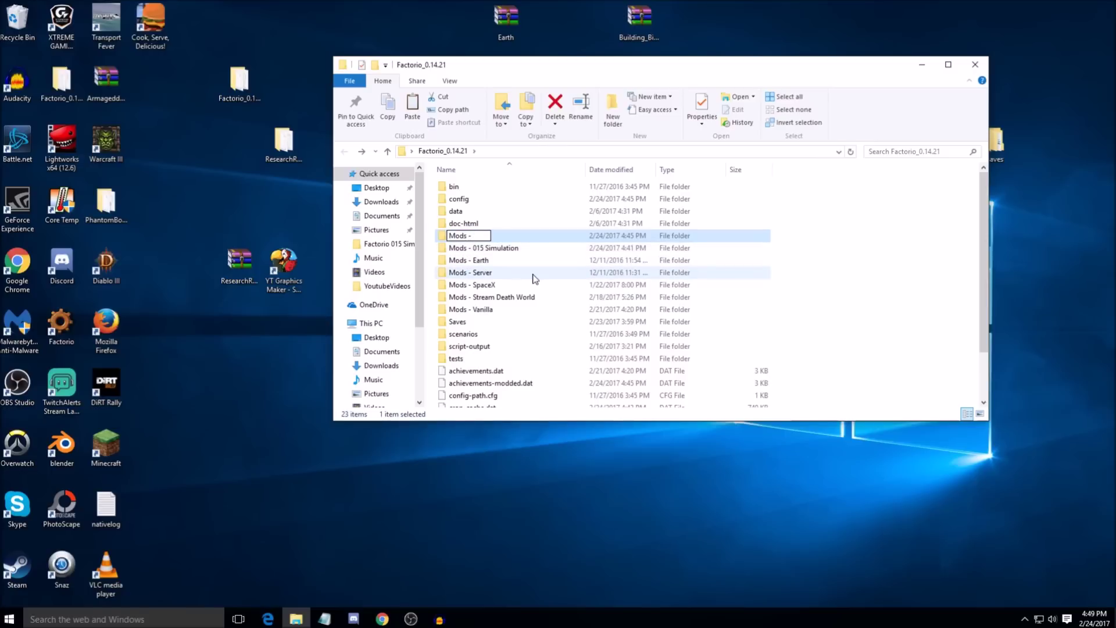
type("Workshop")
key("Return")
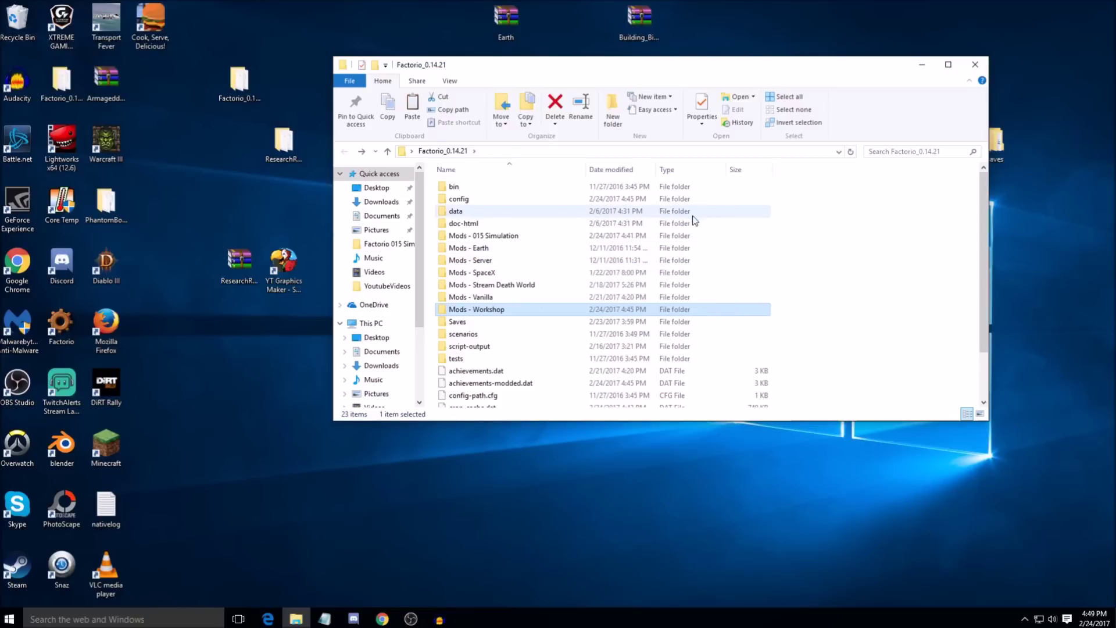
right_click(846, 252)
mouse_move(912, 401)
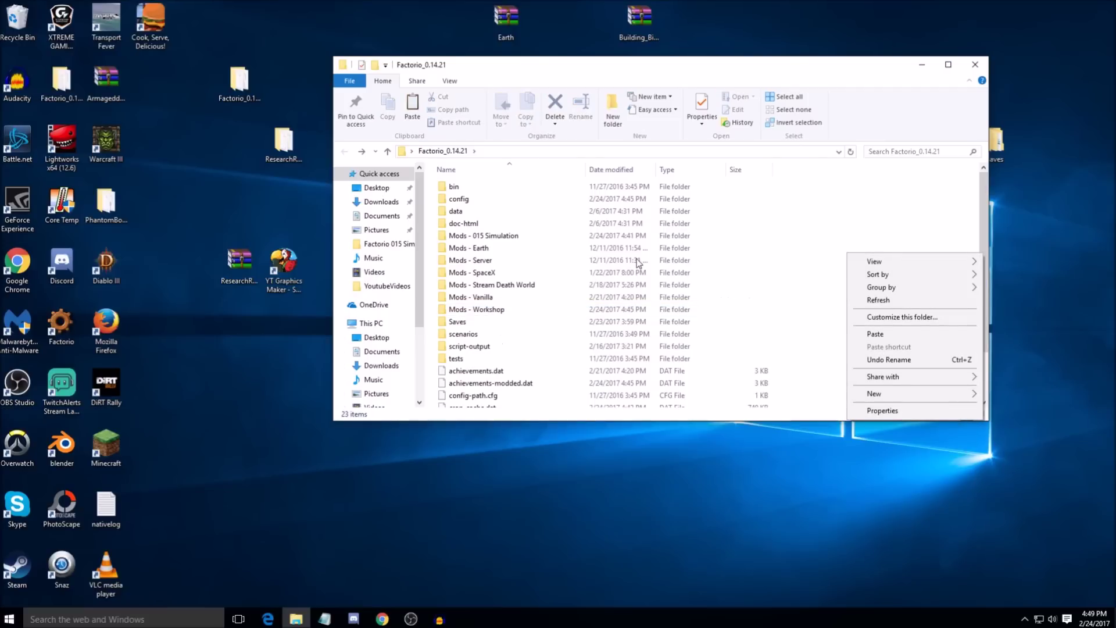
left_click(485, 311)
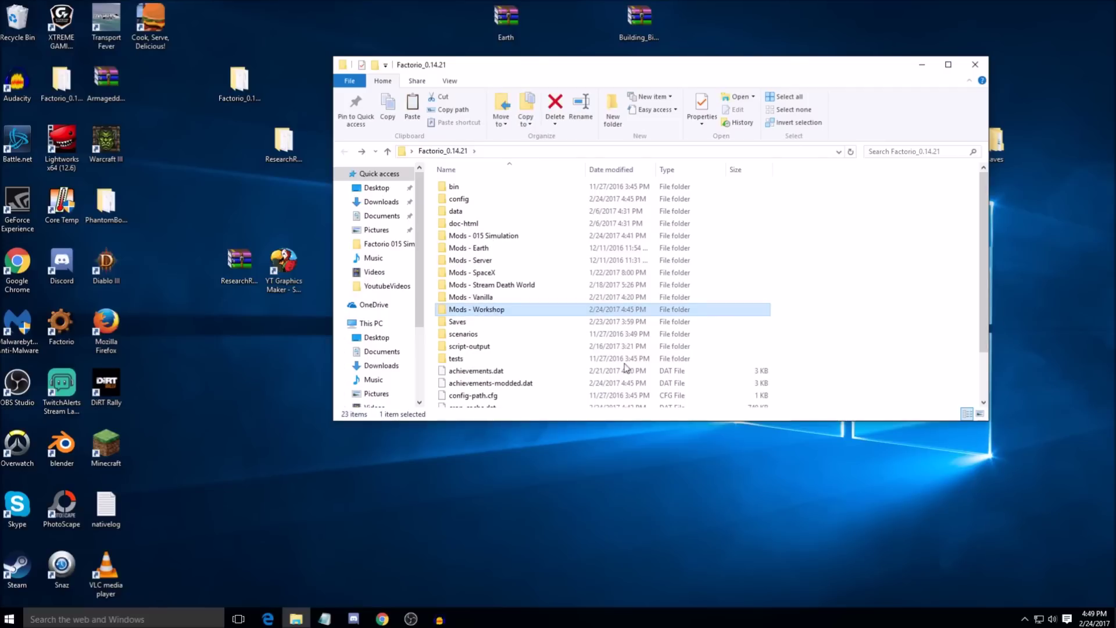
- Rename the "Mods - 015 Simulation" folder as "Mods" and view its contents
right_click(501, 237)
left_click(526, 532)
type("Mods")
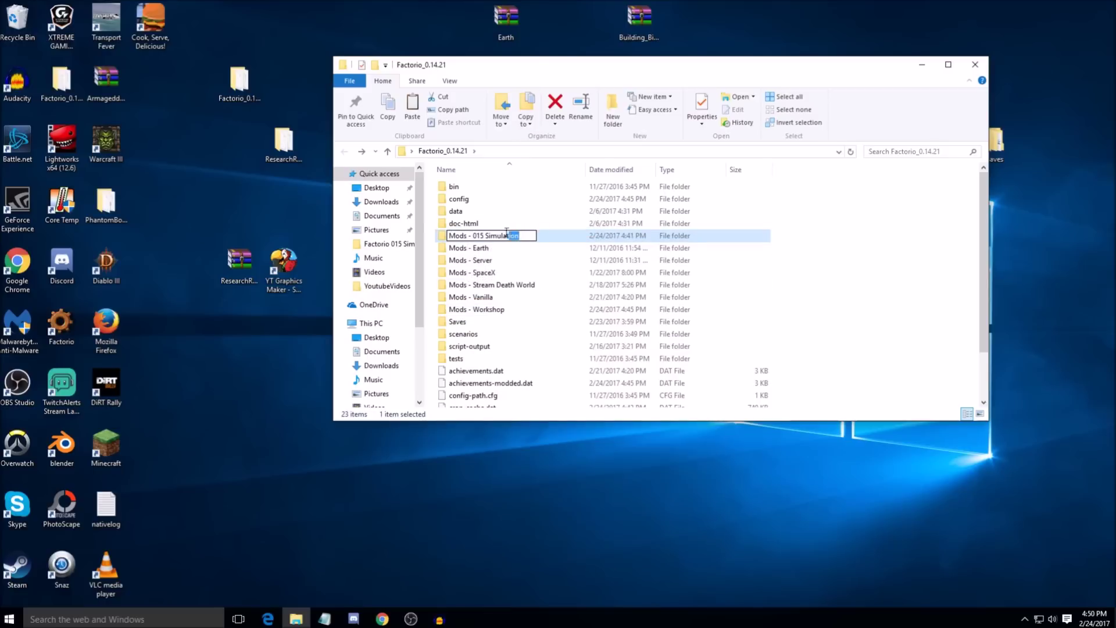
key("Return")
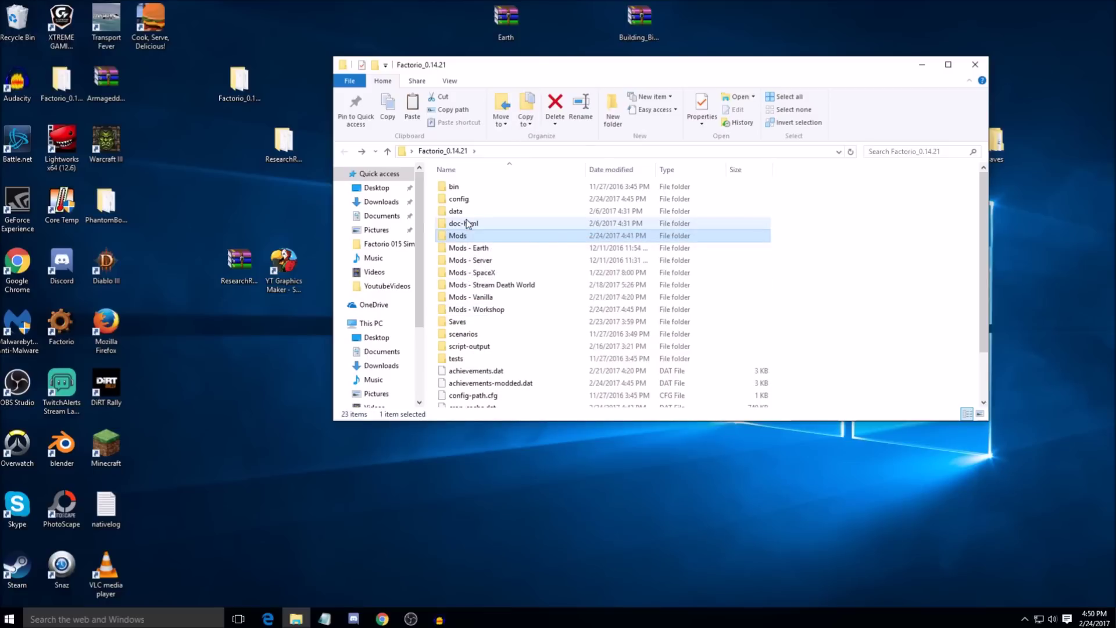
double_click(468, 237)
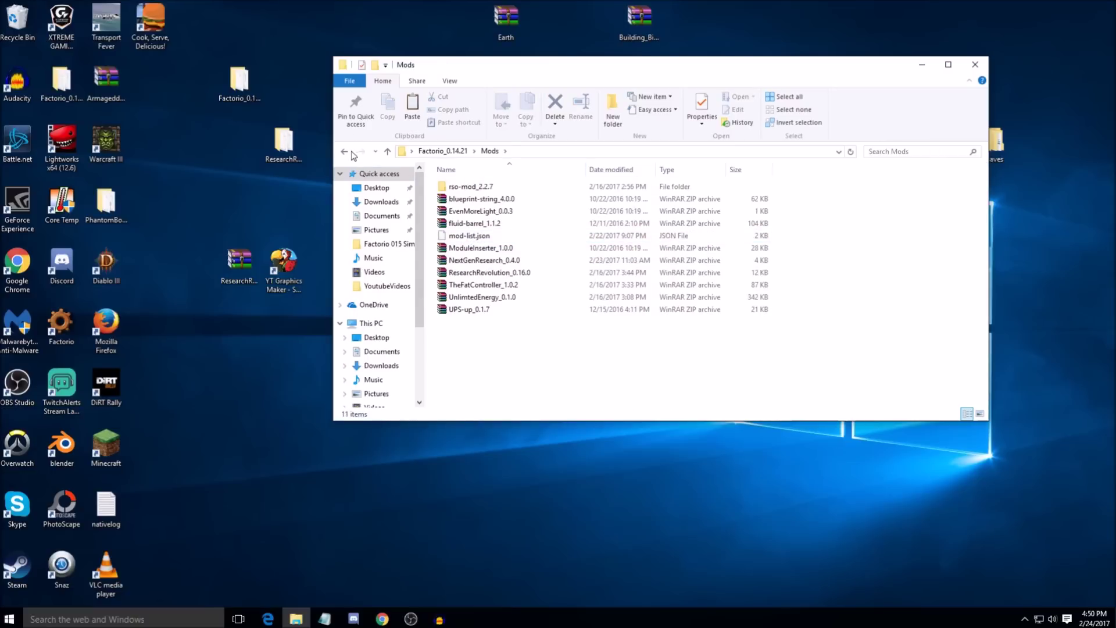
left_click(342, 153)
- Launch Factorio from the bin\x64 subfolder, check the game's list of installed mods and exit the game
double_click(455, 186)
double_click(455, 186)
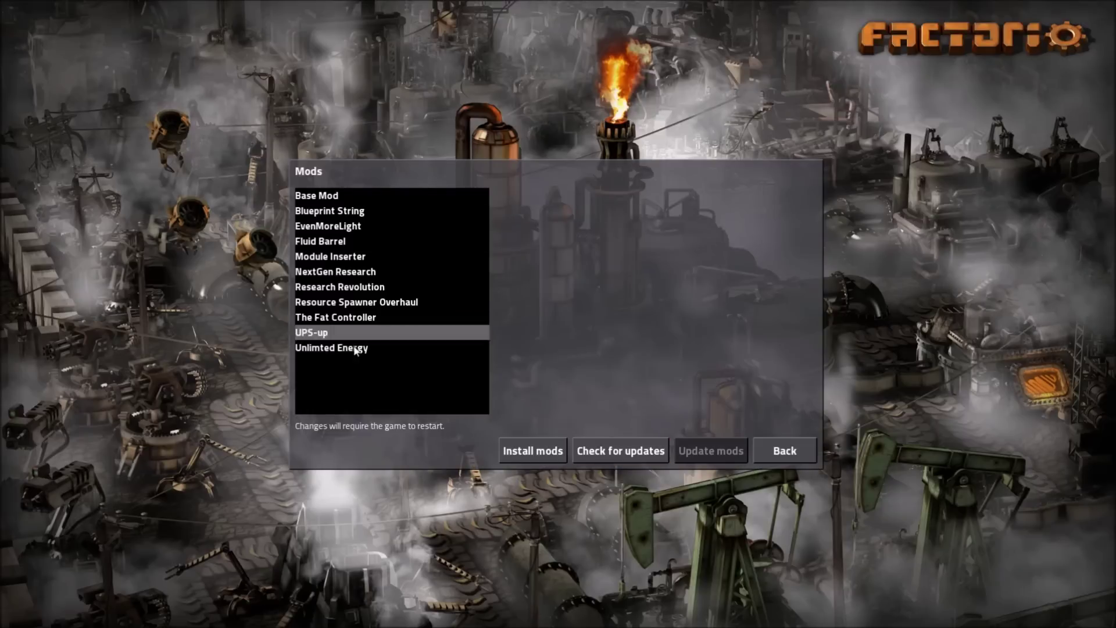
left_click(769, 452)
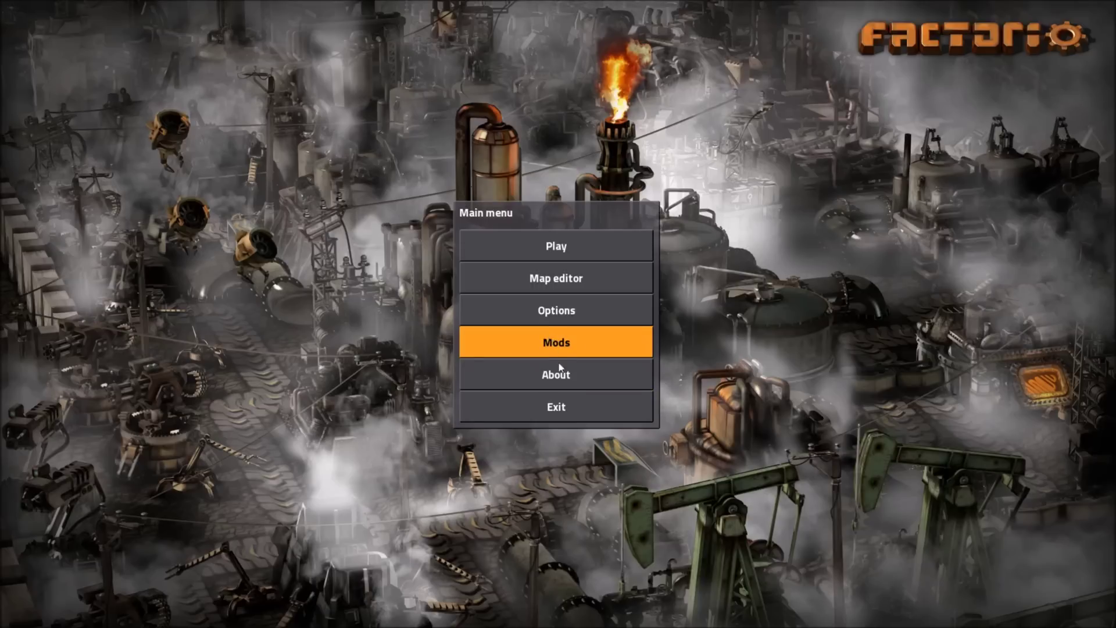
left_click(571, 411)
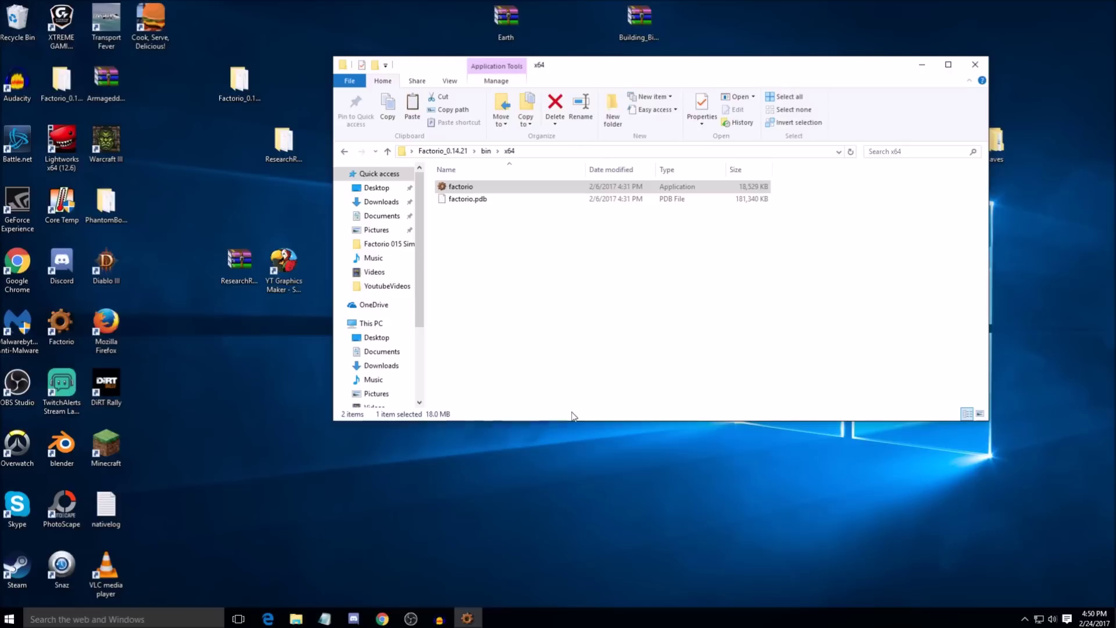
- Return to the Factorio_0.14.21 folder and view the contents of the "Mods - Earth" and "Mods - SpaceX" folders
left_click(446, 150)
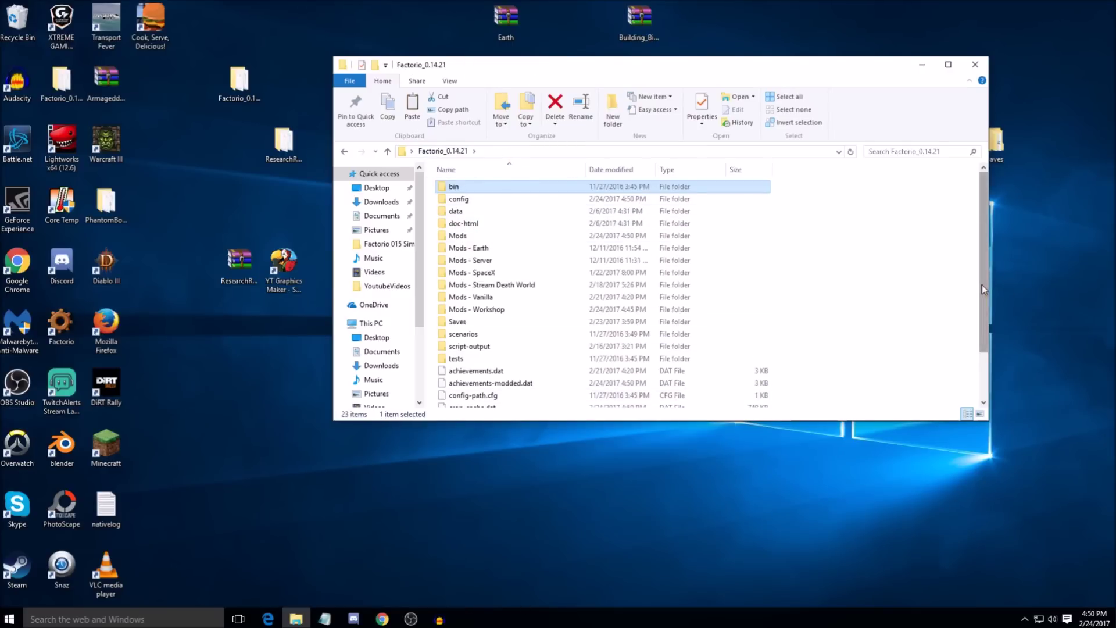
left_click_drag(982, 289, 993, 238)
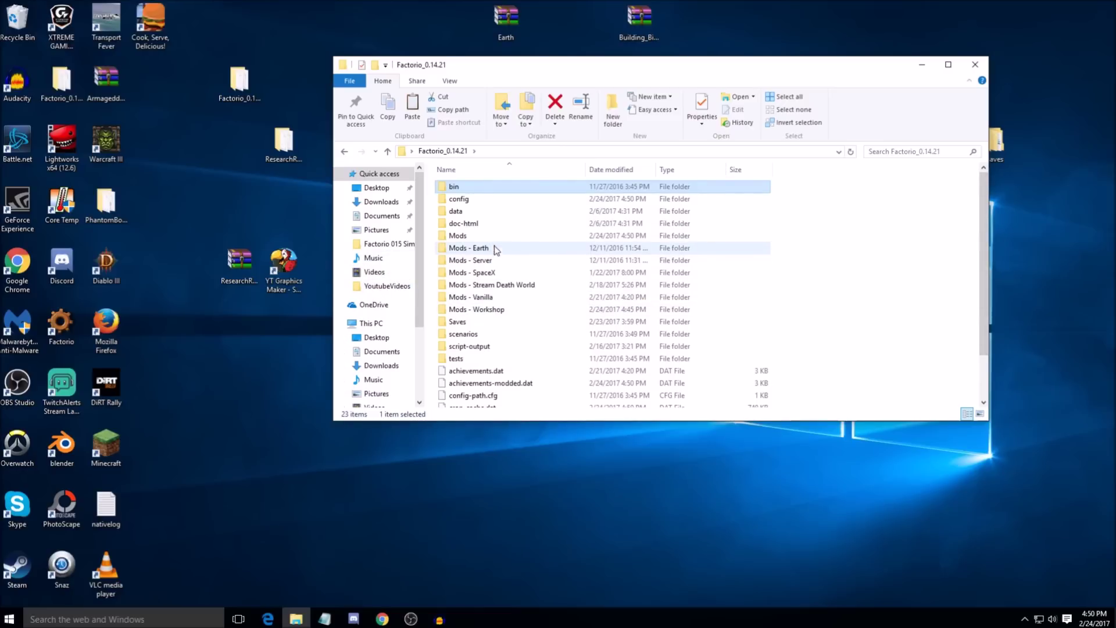
mouse_move(471, 255)
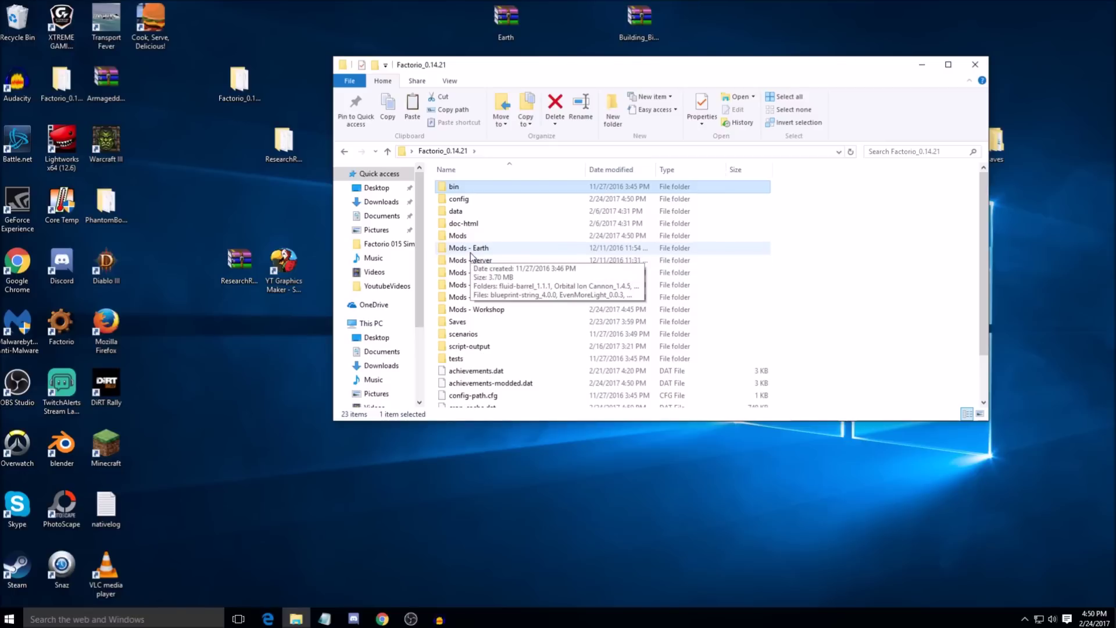
double_click(499, 247)
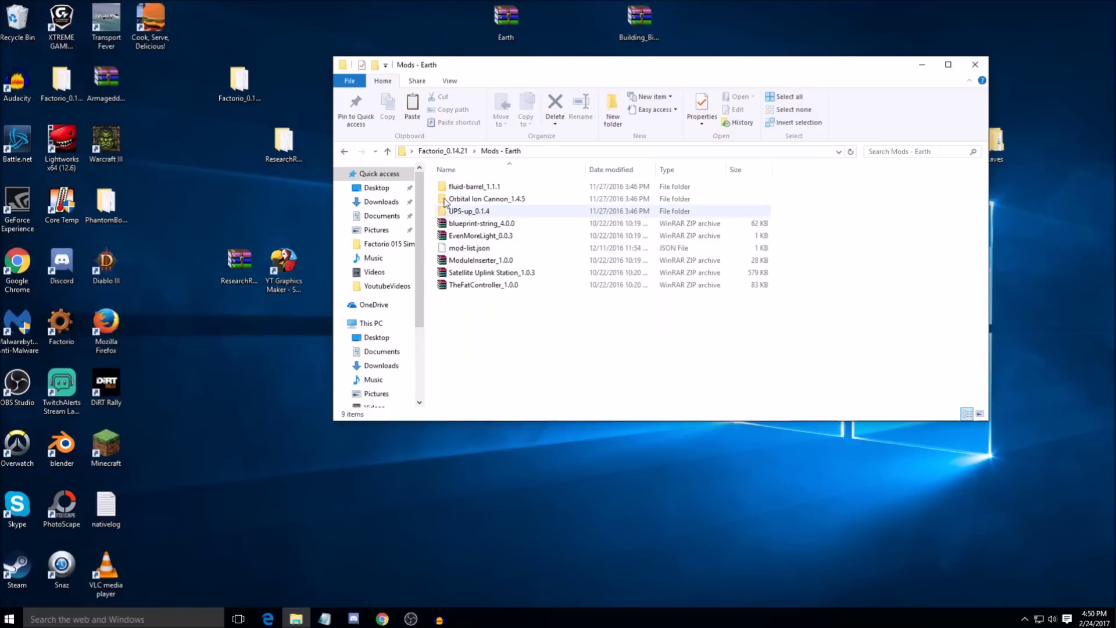
left_click(344, 151)
key("Down")
key("Down")
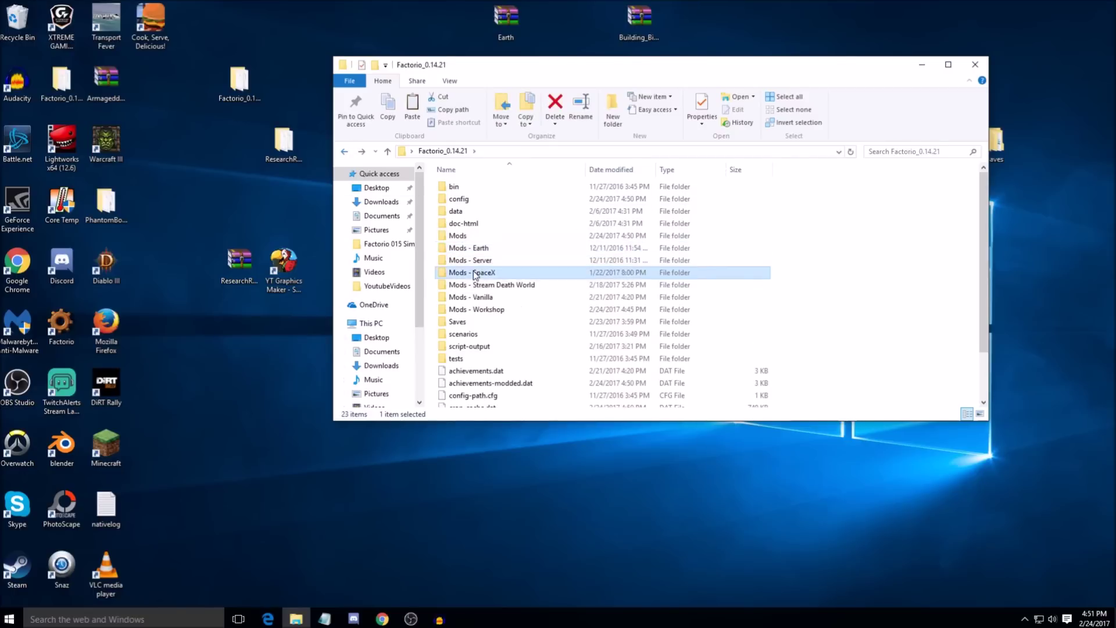
key("Return")
left_click(344, 153)
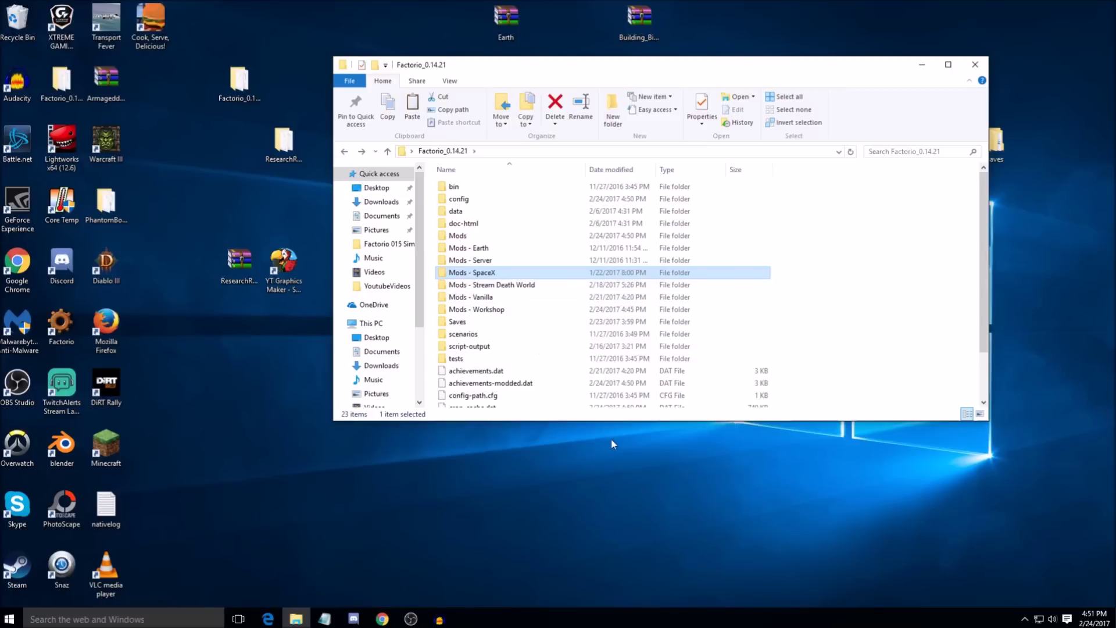